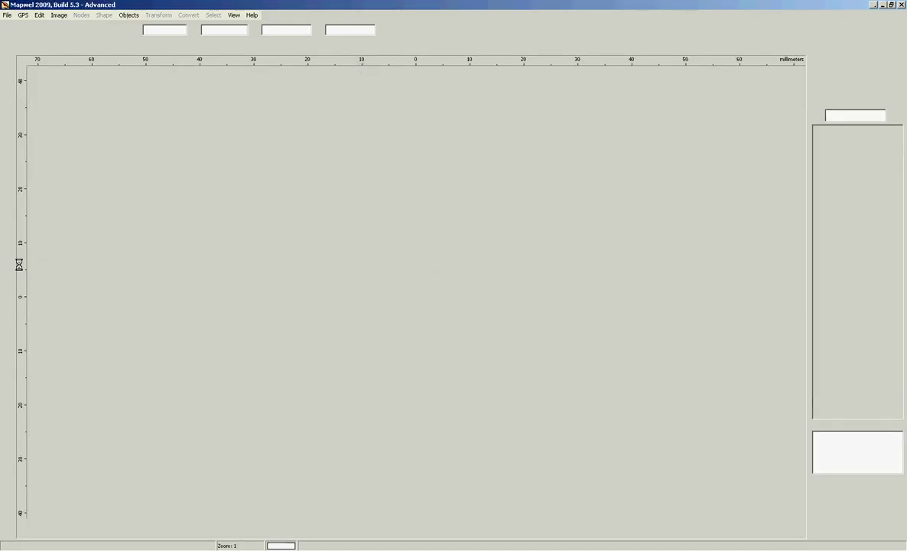
Open TMR_Roads.shp for import and accept the preset projection and datum settings
left_click(6, 15)
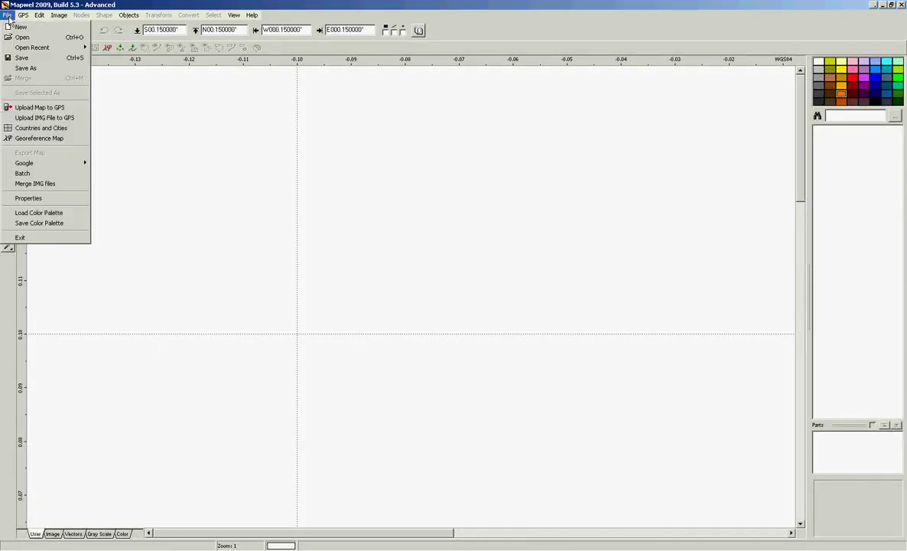
left_click(23, 35)
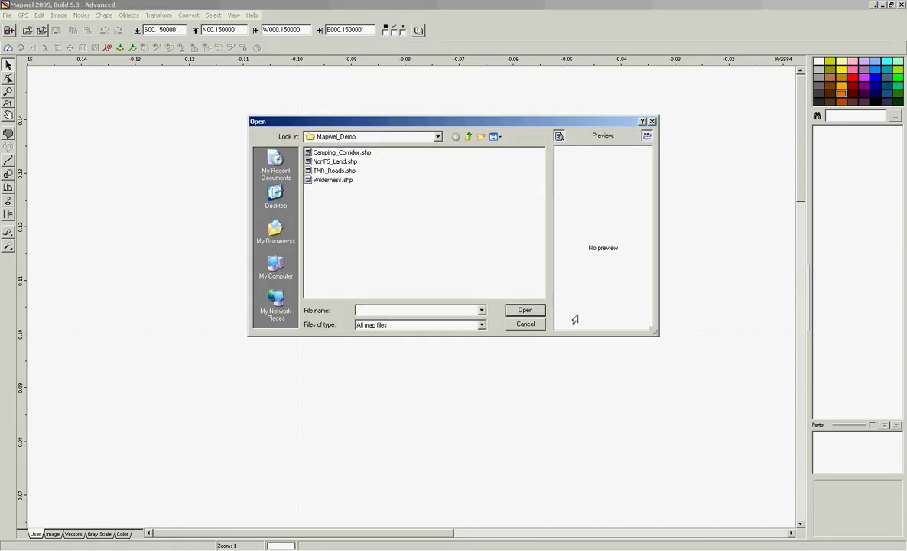
left_click(309, 171)
left_click(515, 310)
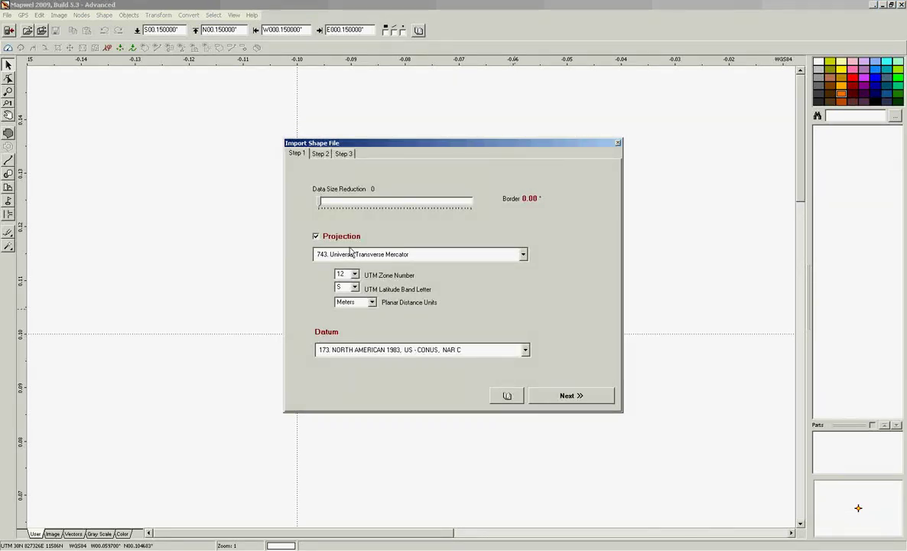
left_click(566, 396)
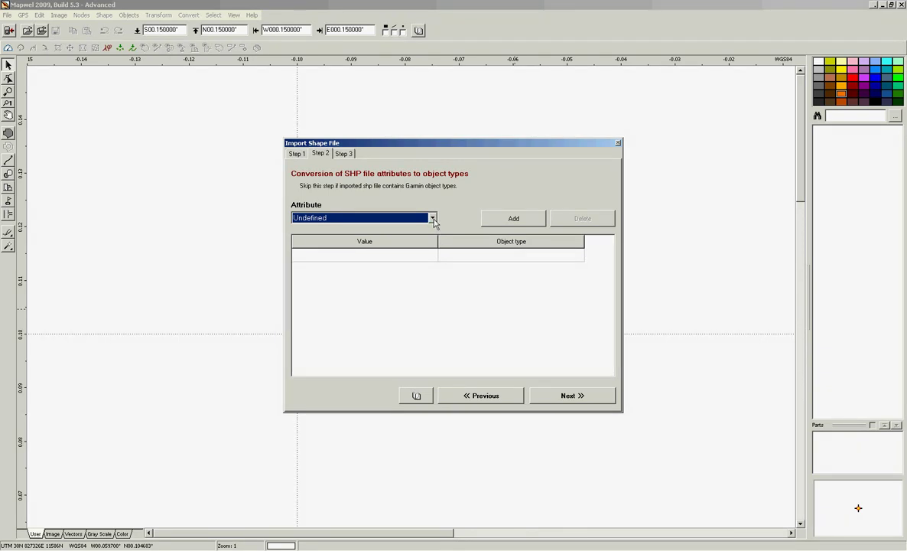
Use the Type attribute for object type conversion and map its value I to Major HWY
left_click(432, 219)
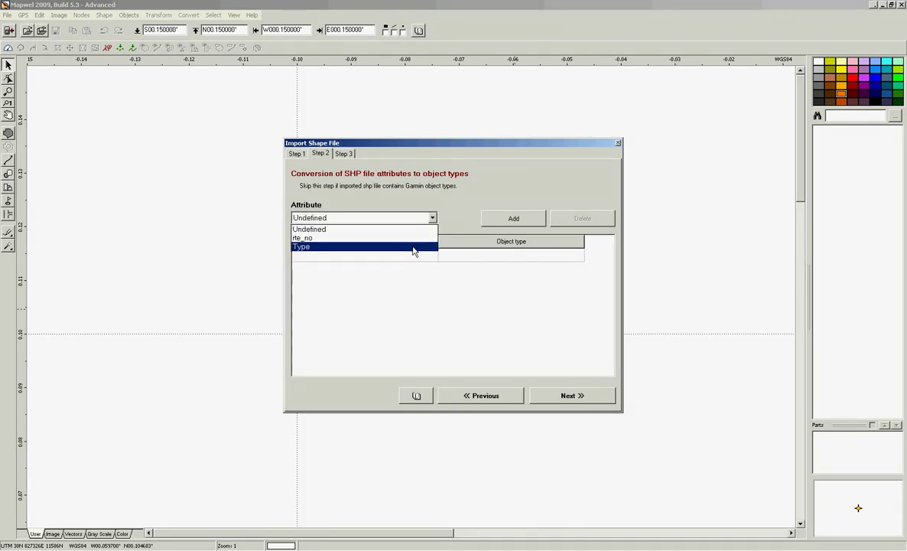
left_click(413, 246)
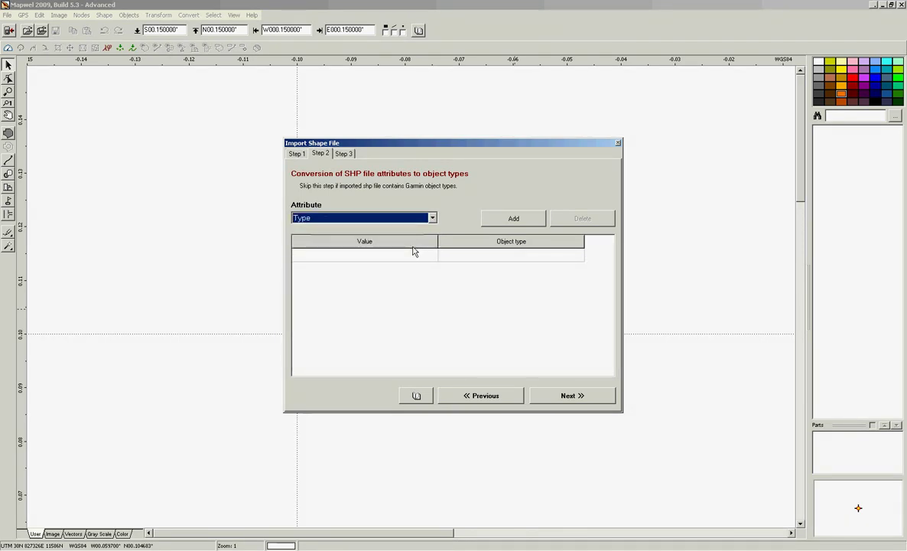
left_click(515, 223)
left_click(421, 259)
left_click(432, 281)
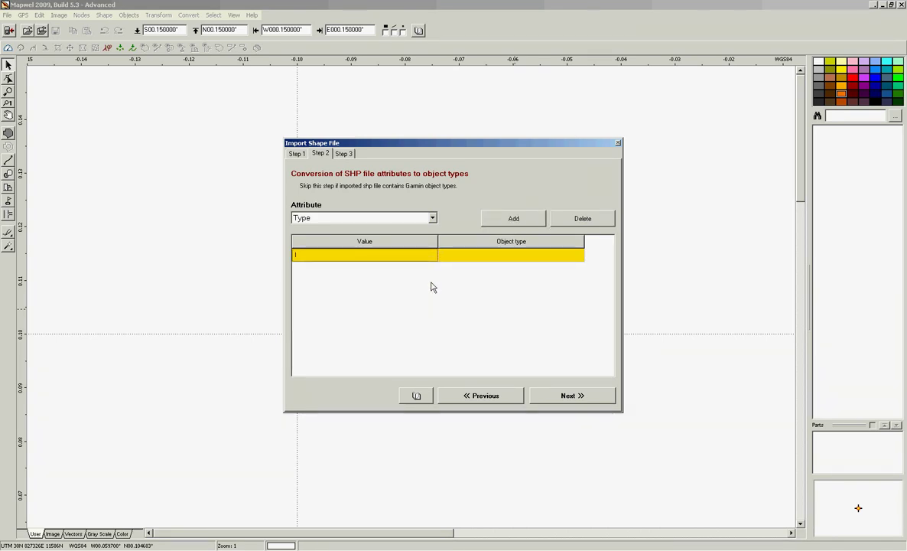
left_click(462, 257)
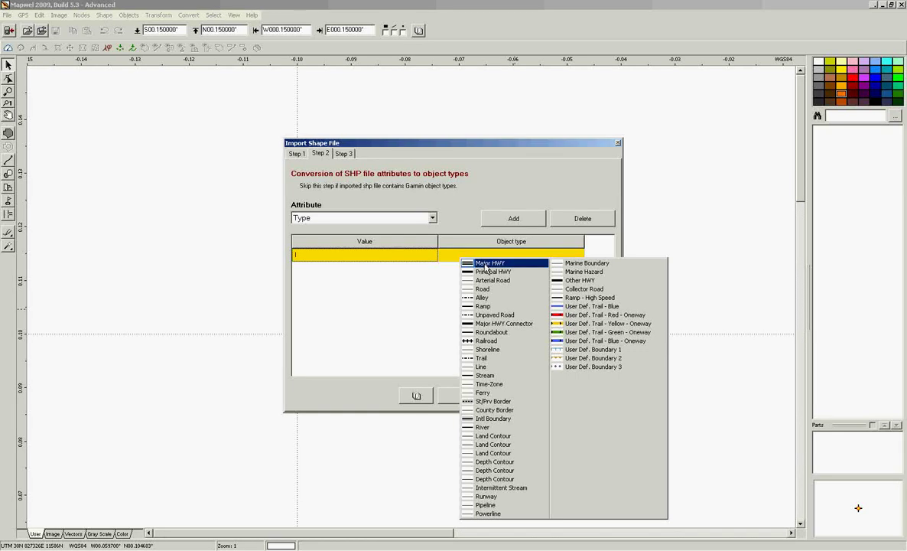
left_click(485, 264)
Add a conversion row mapping attribute value H to Principal HWY
left_click(505, 220)
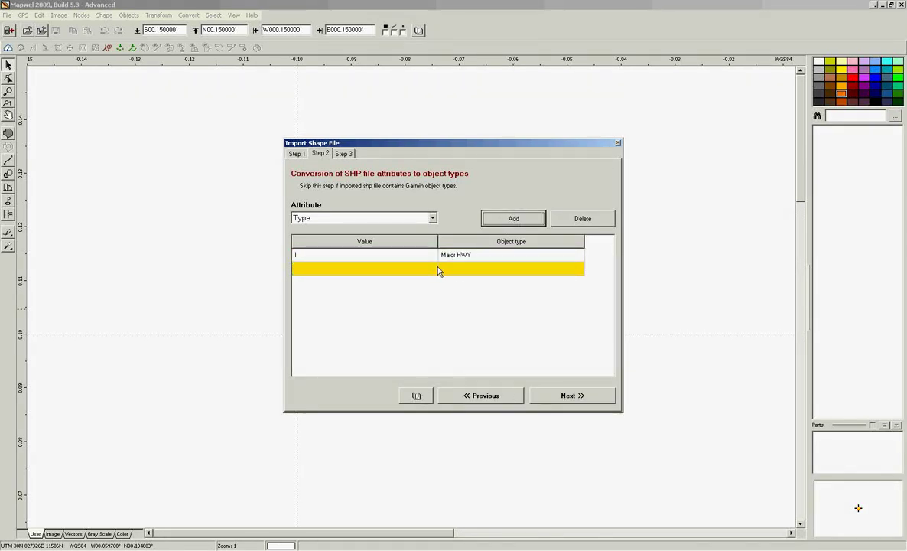
left_click(438, 269)
left_click(447, 282)
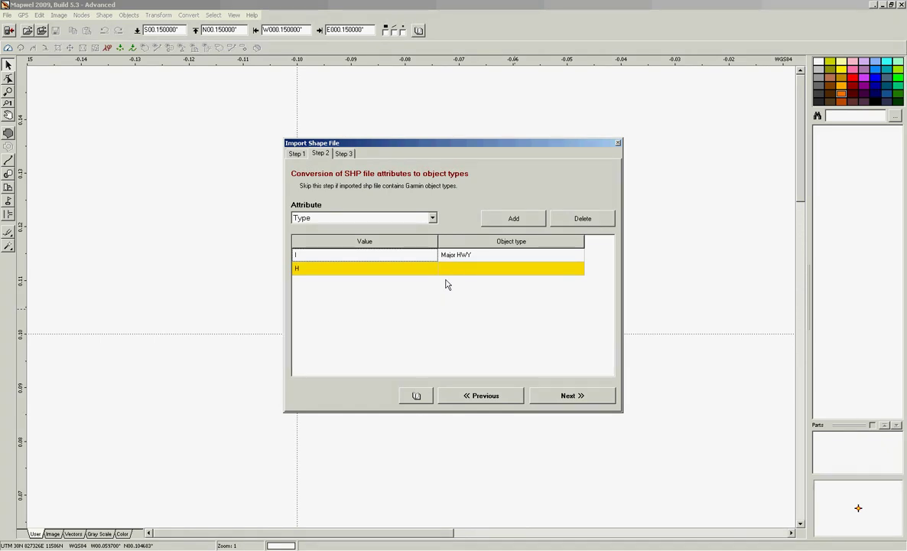
left_click(462, 270)
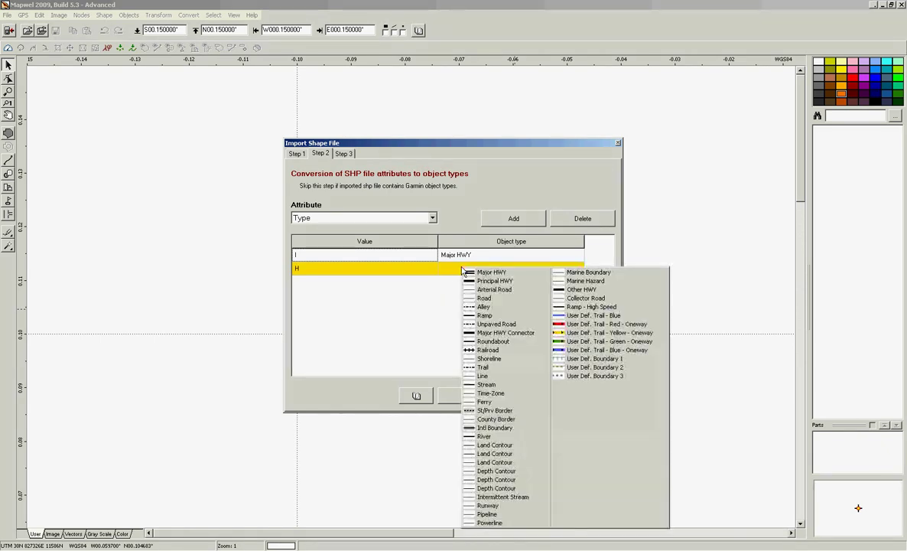
left_click(488, 284)
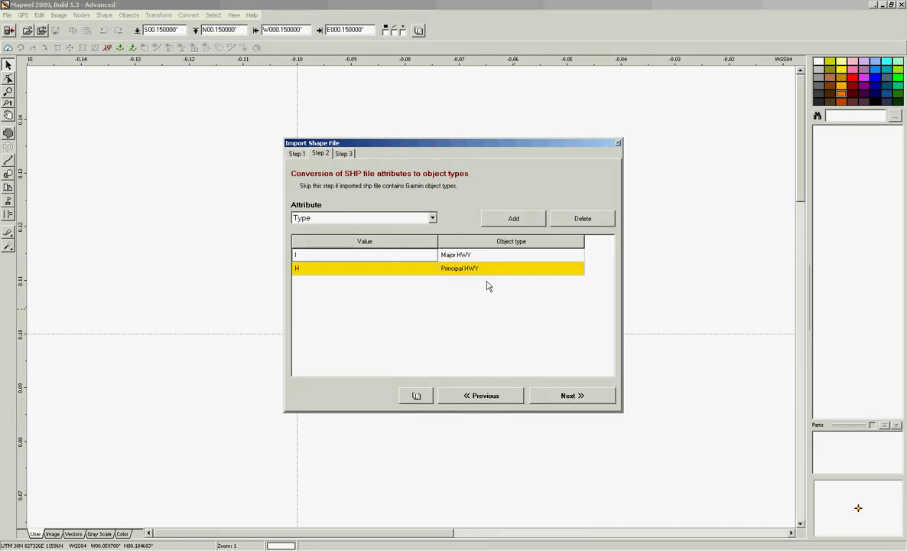
Add a conversion row mapping attribute value F to Road
left_click(512, 220)
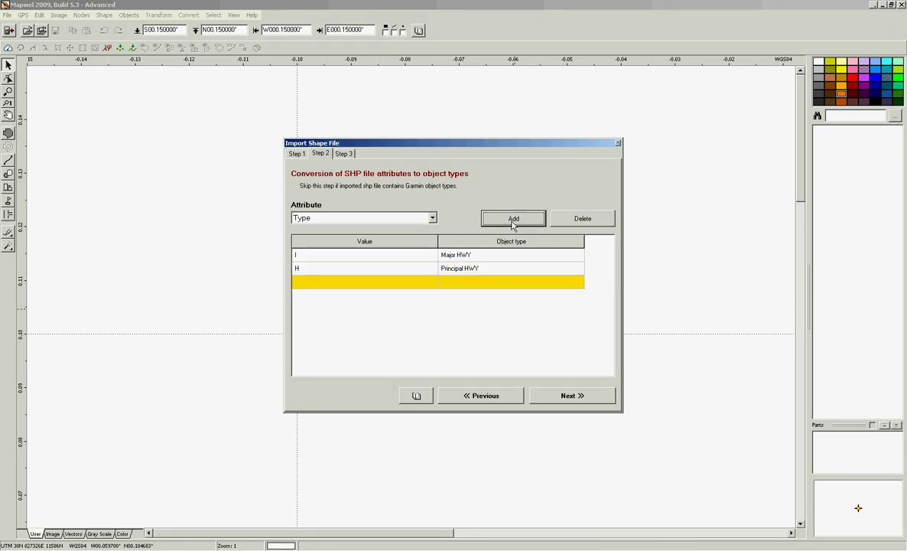
left_click(413, 283)
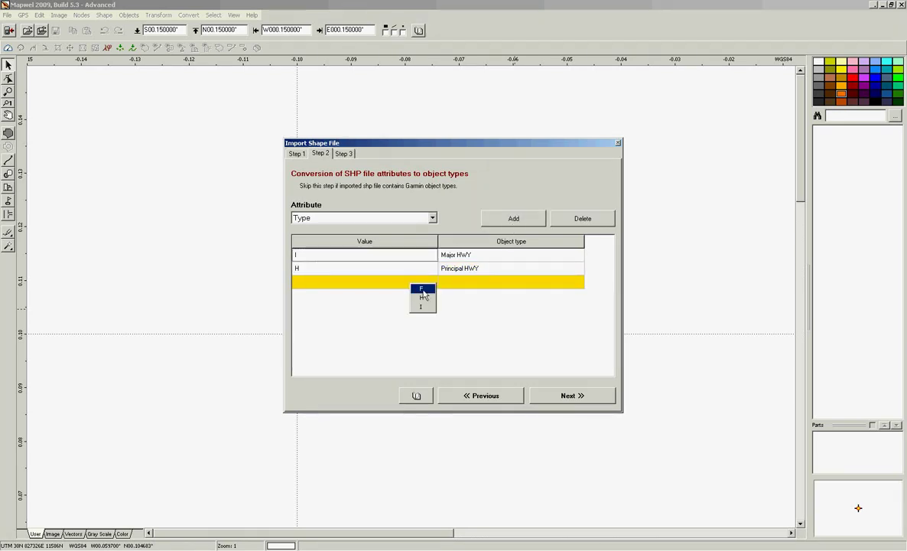
left_click(423, 289)
left_click(464, 286)
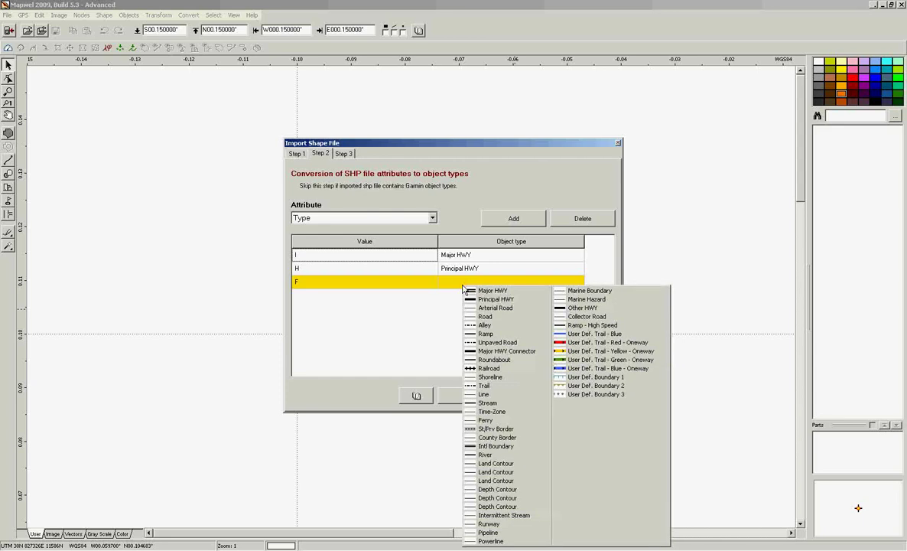
left_click(475, 316)
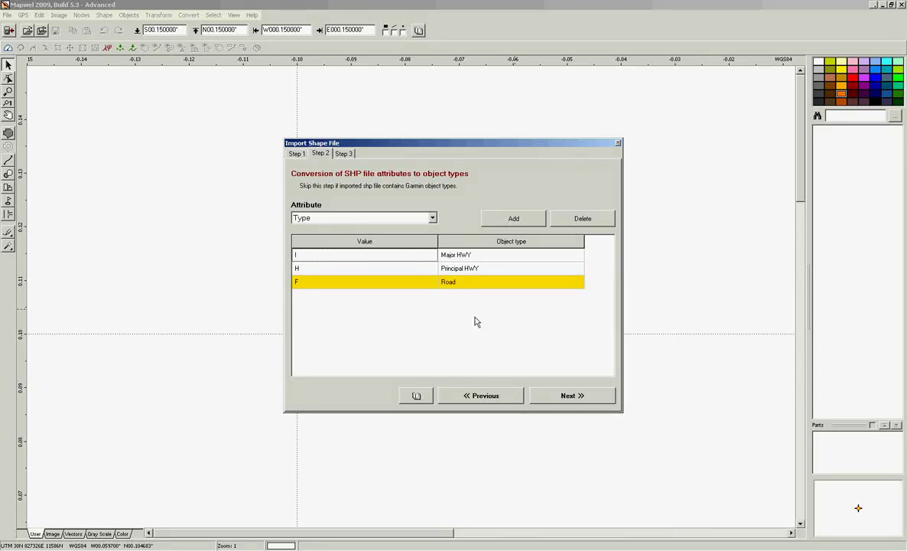
Assign rte_no as the line name and finish the shape file import
left_click(566, 395)
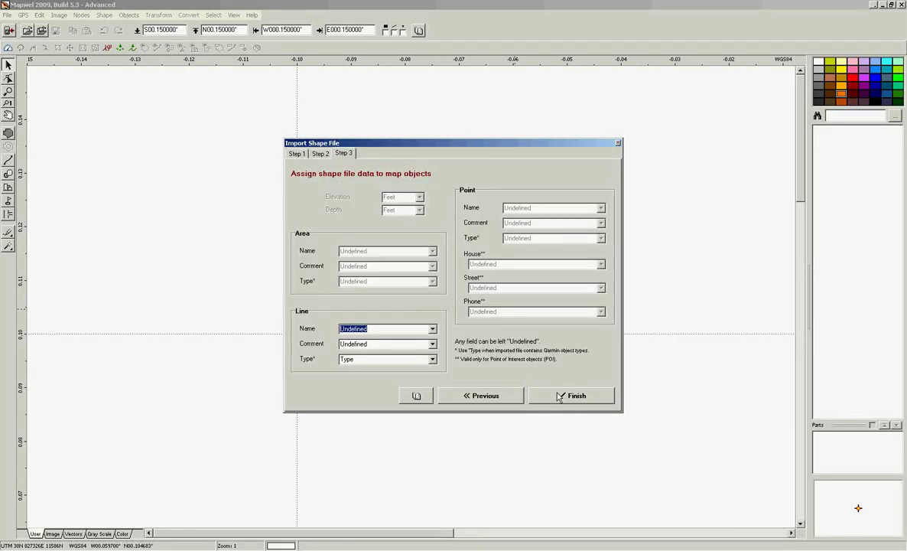
left_click(433, 332)
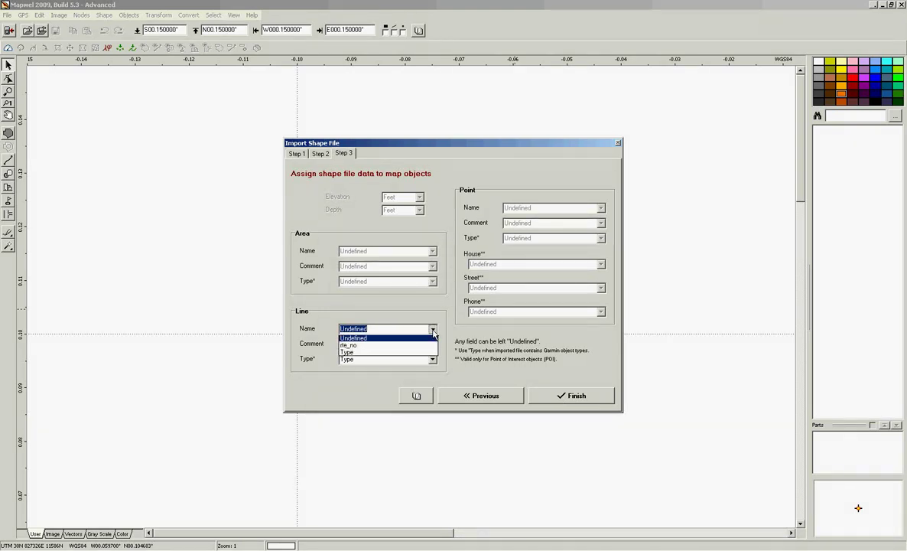
left_click(419, 346)
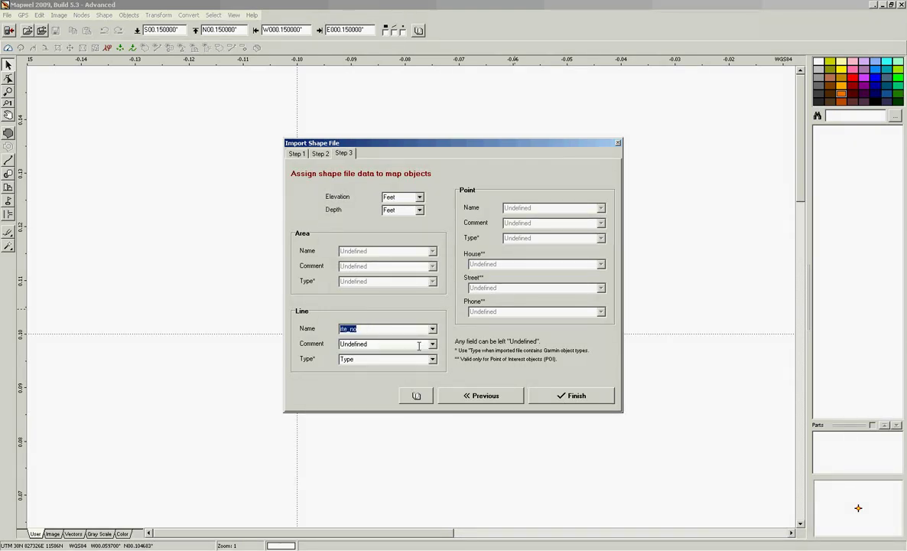
left_click(561, 396)
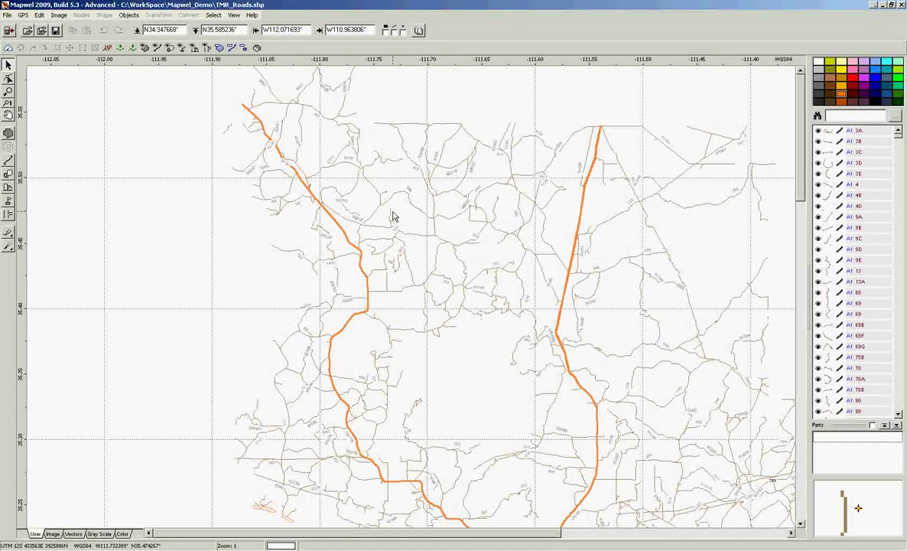
Select all lines of the type Major HWY on the map
left_click(214, 16)
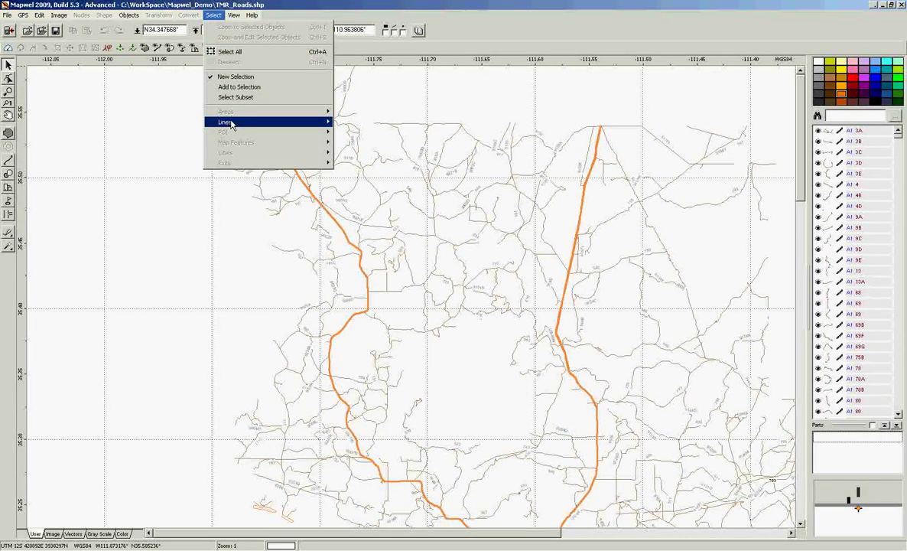
mouse_move(231, 125)
left_click(352, 133)
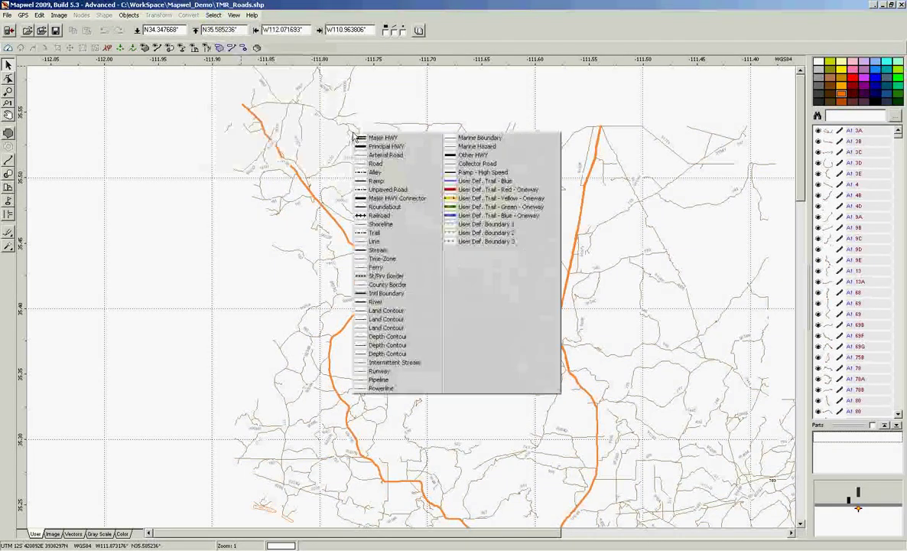
left_click(370, 141)
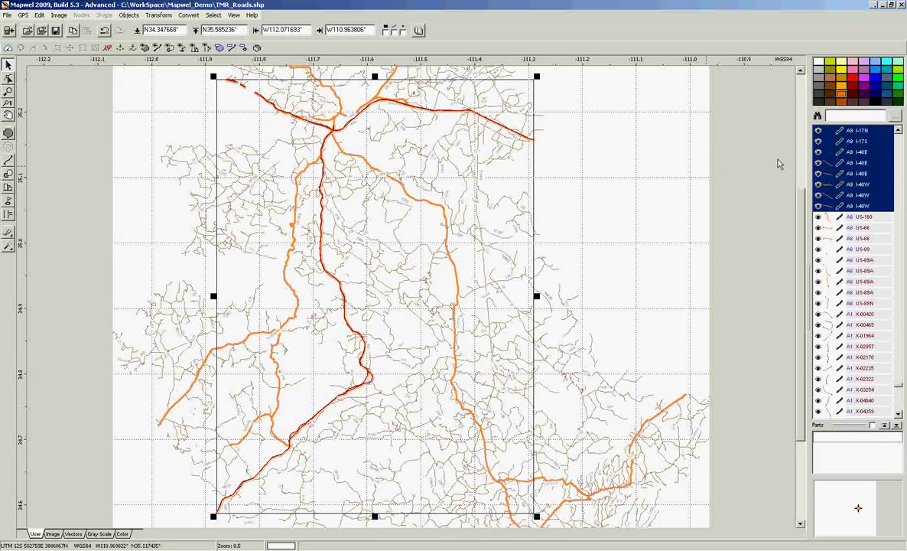
Set the selected major highways' zoom level to 6 and give them the blue interstate shield sign
right_click(818, 136)
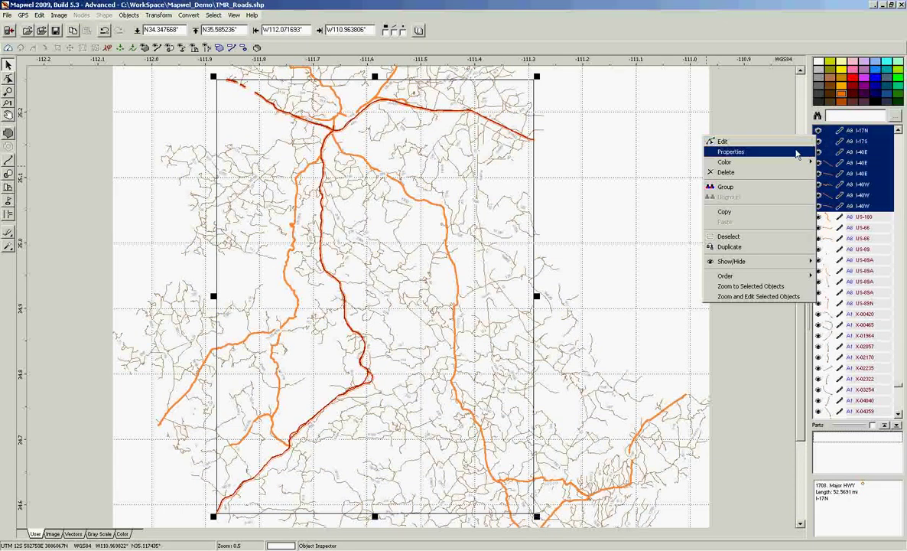
left_click(799, 151)
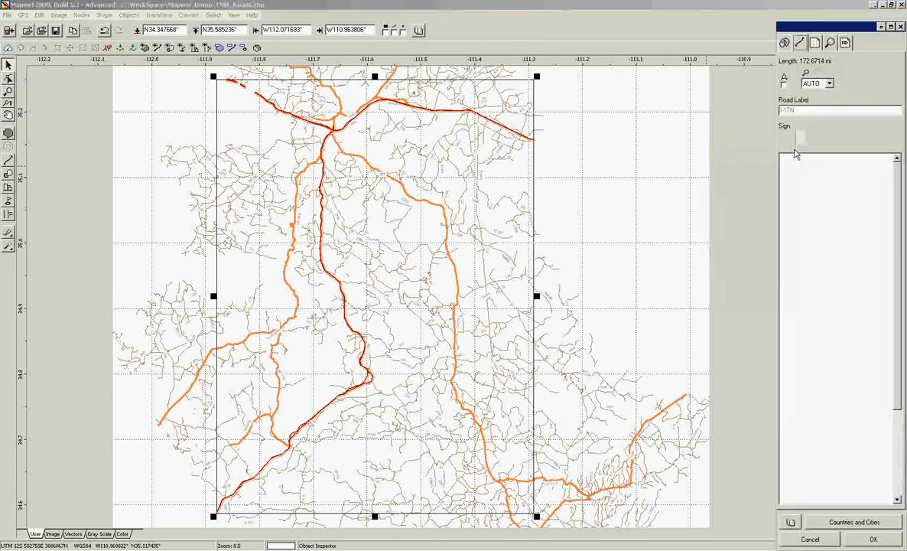
left_click(829, 84)
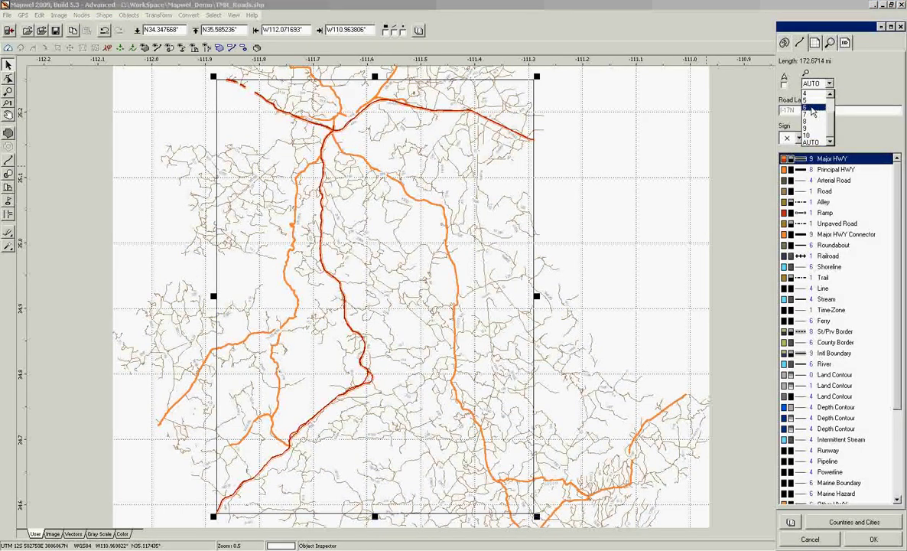
left_click(810, 107)
left_click(800, 138)
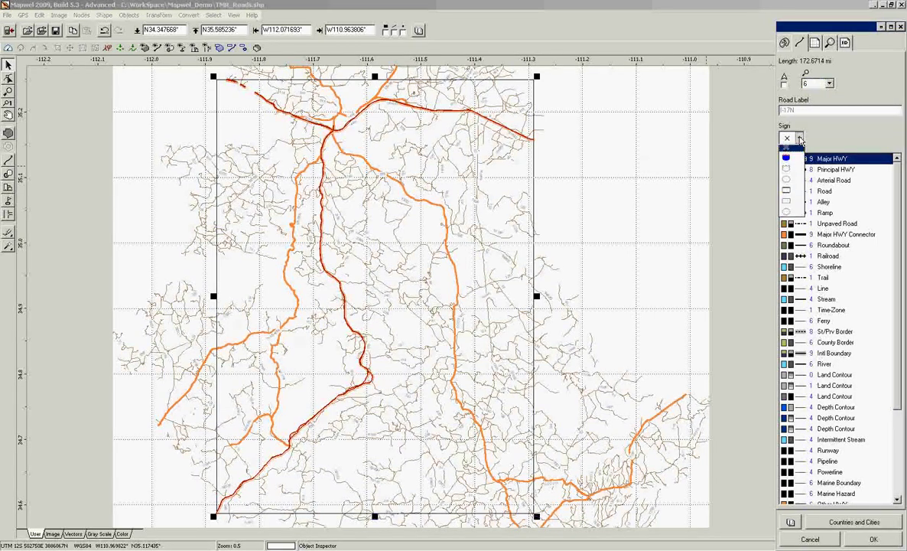
left_click(786, 162)
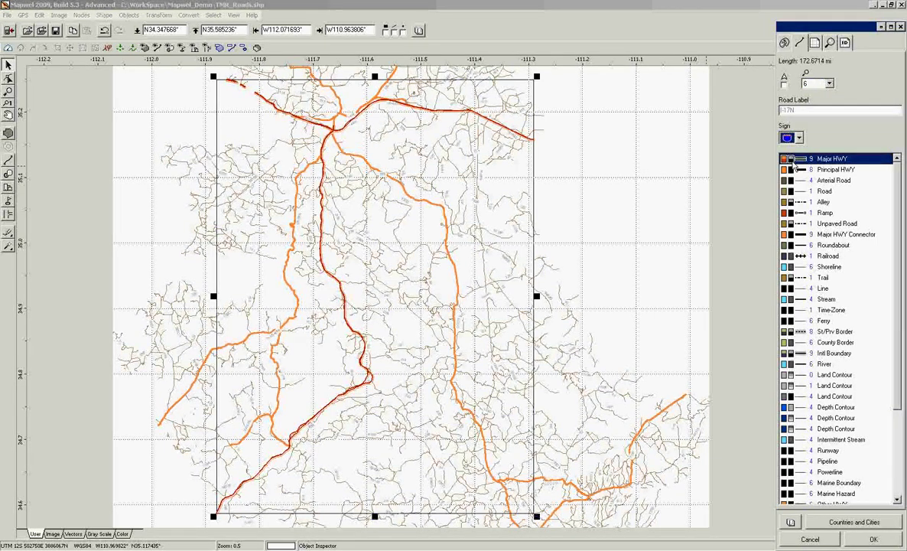
left_click(865, 539)
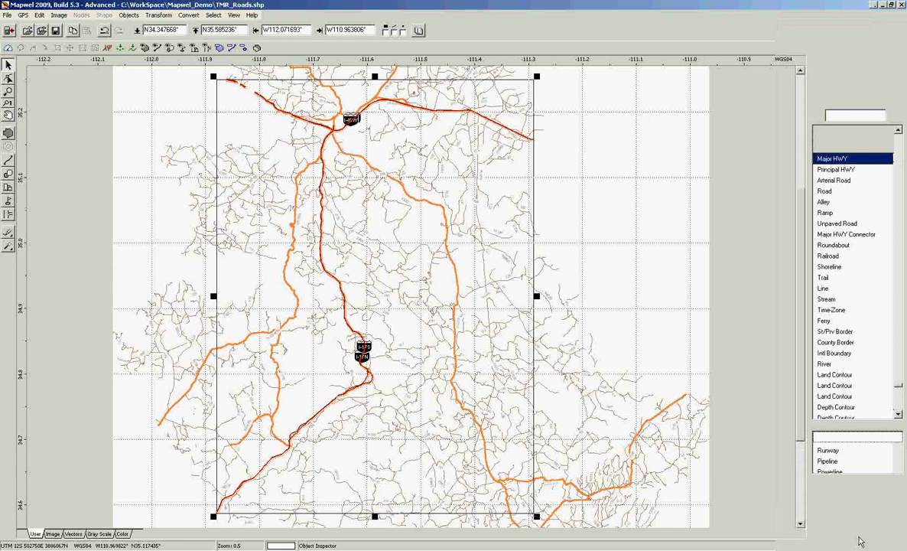
Replace the selection with all lines of the type Principal HWY
left_click(215, 16)
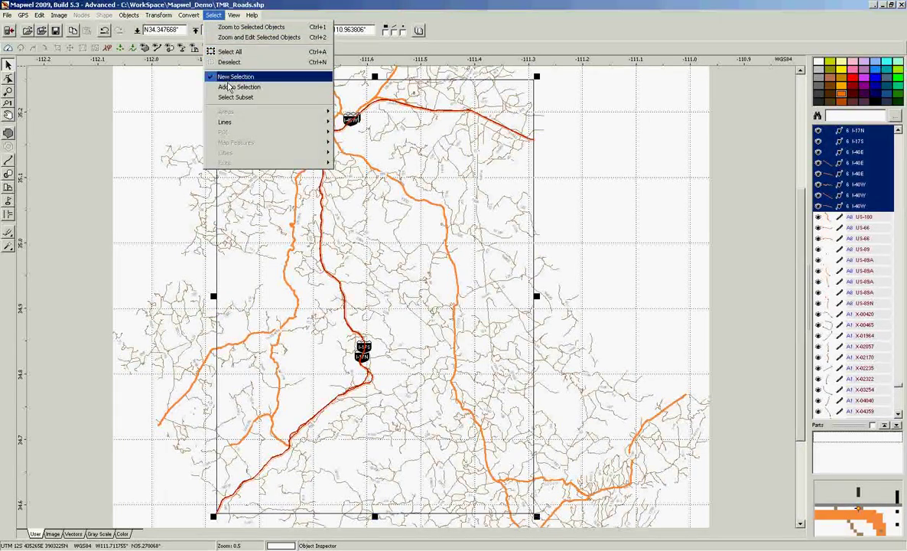
mouse_move(225, 125)
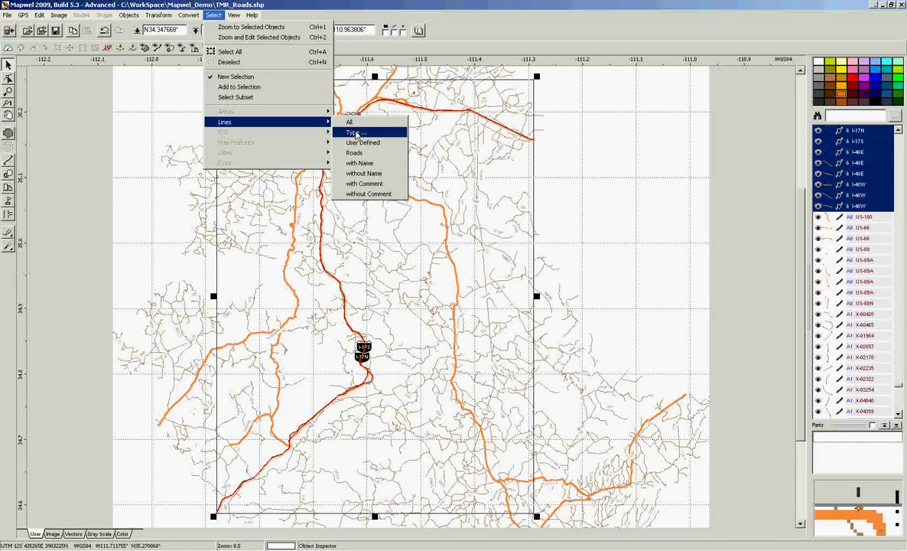
left_click(355, 123)
left_click(367, 146)
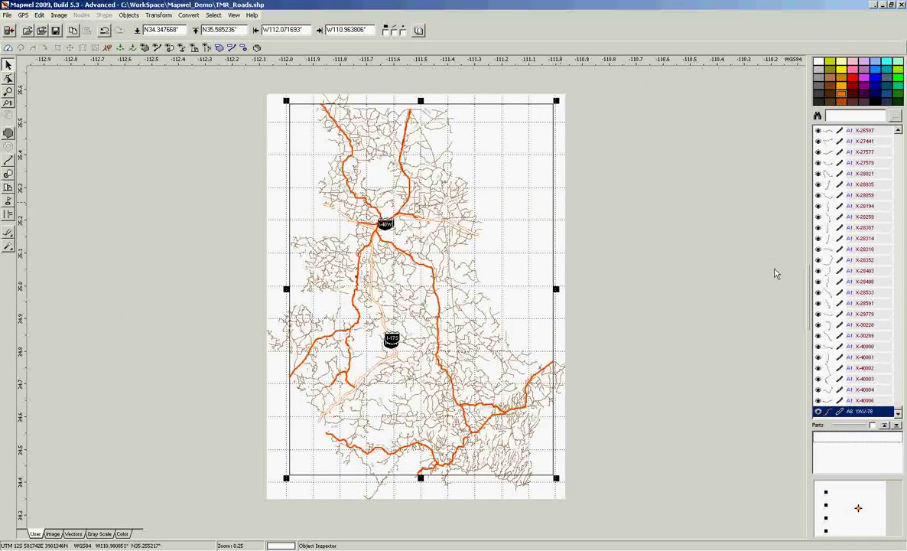
Set the selected principal highways' zoom level to 5 and give them the white round highway sign
right_click(825, 410)
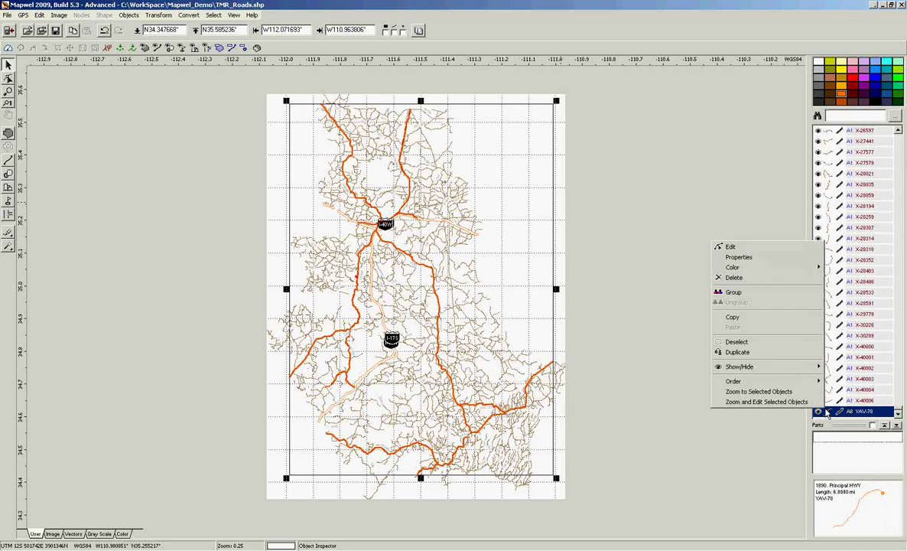
left_click(752, 257)
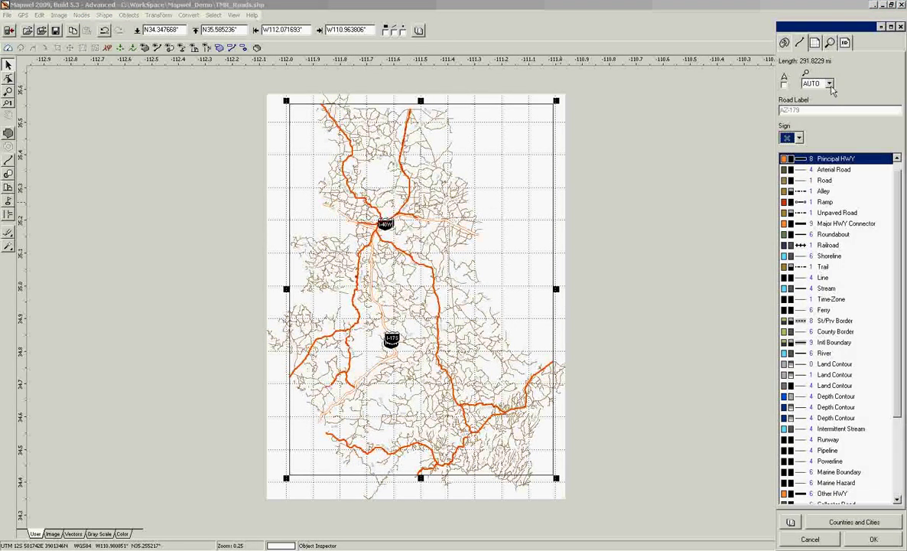
left_click(830, 84)
scroll(822, 98, "up", 2)
left_click(817, 103)
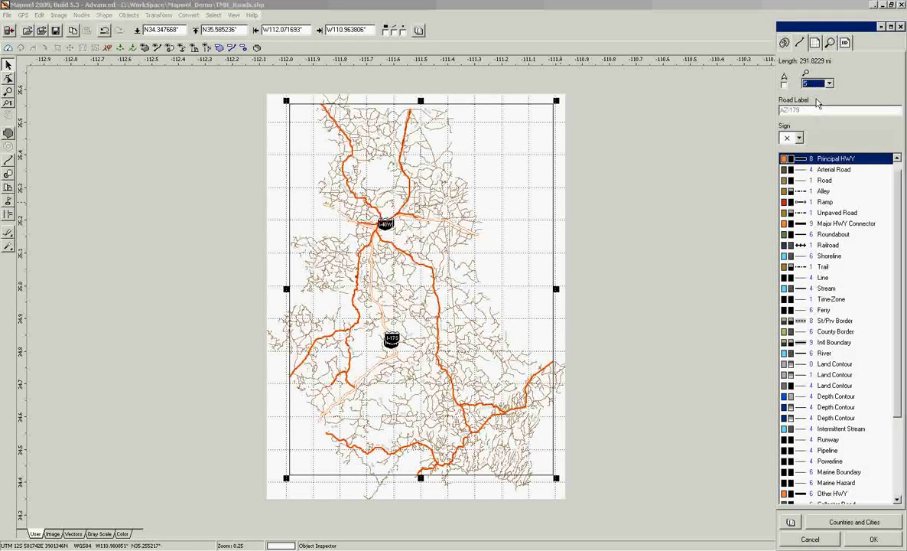
left_click(799, 139)
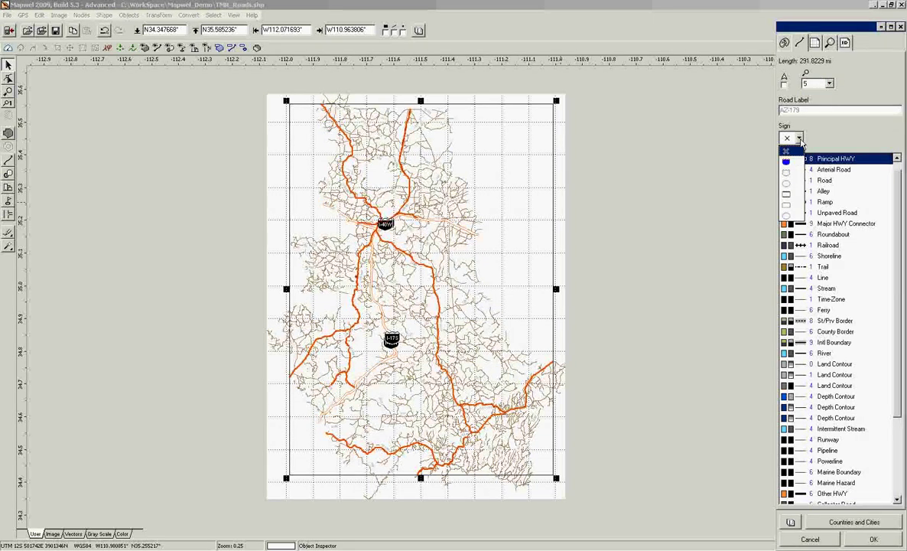
left_click(789, 187)
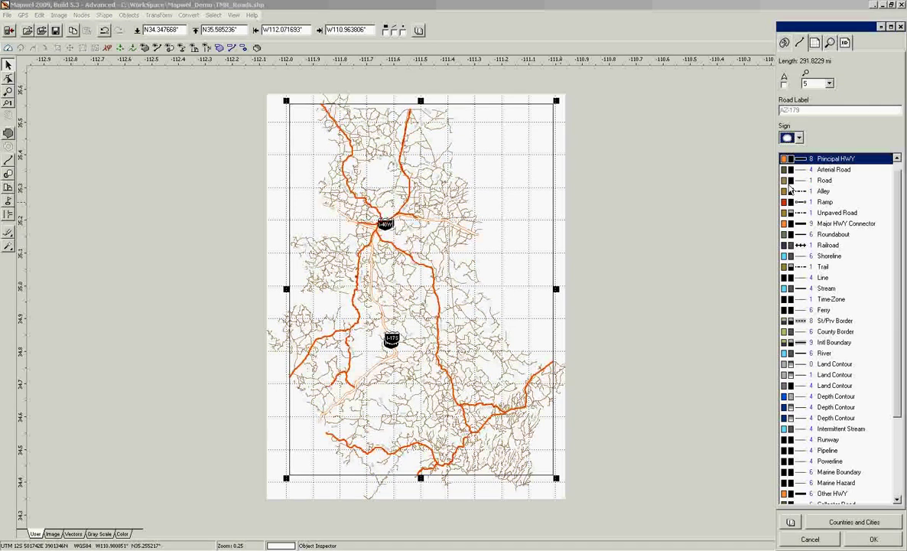
left_click(873, 540)
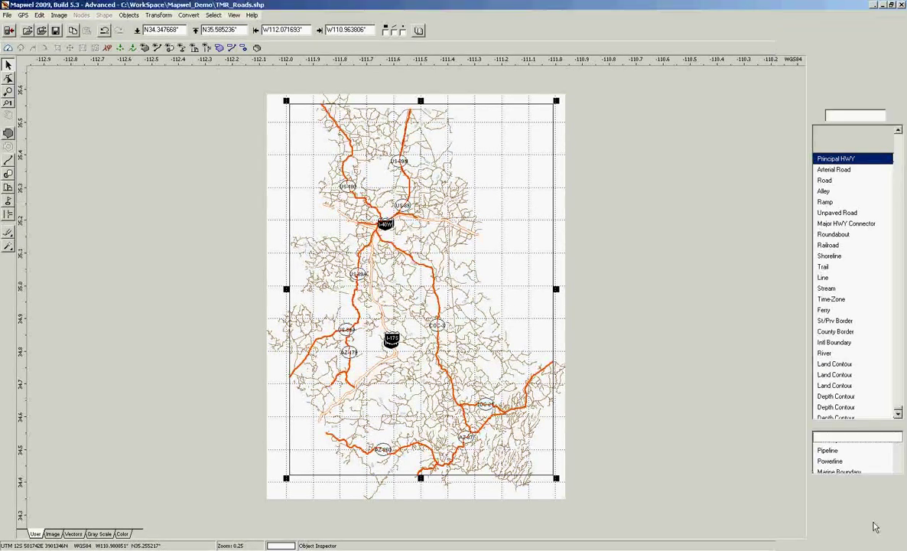
Replace the selection with all lines of the type Road
left_click(213, 16)
mouse_move(238, 126)
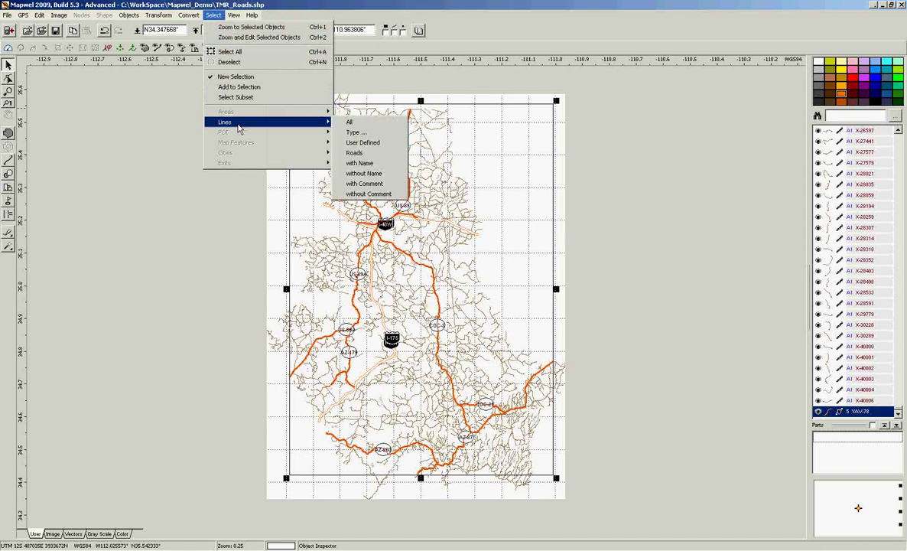
left_click(357, 132)
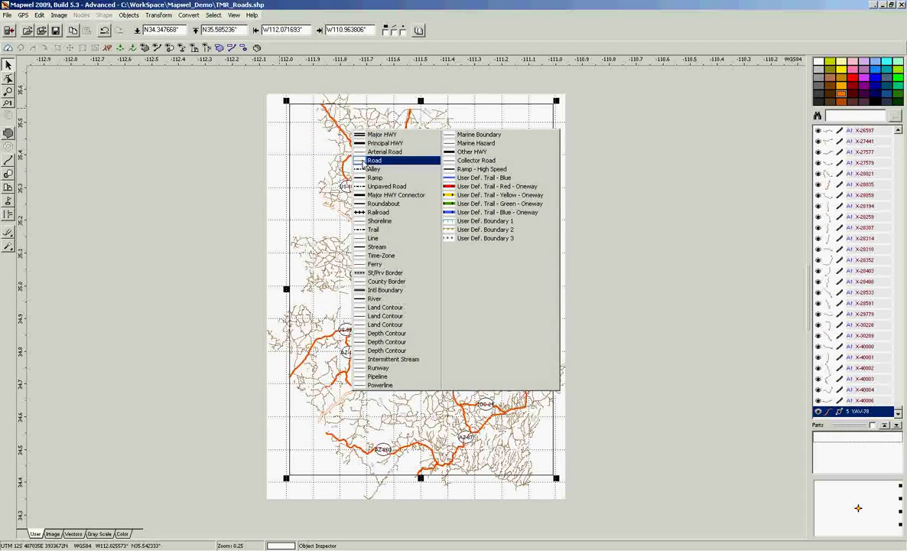
left_click(364, 163)
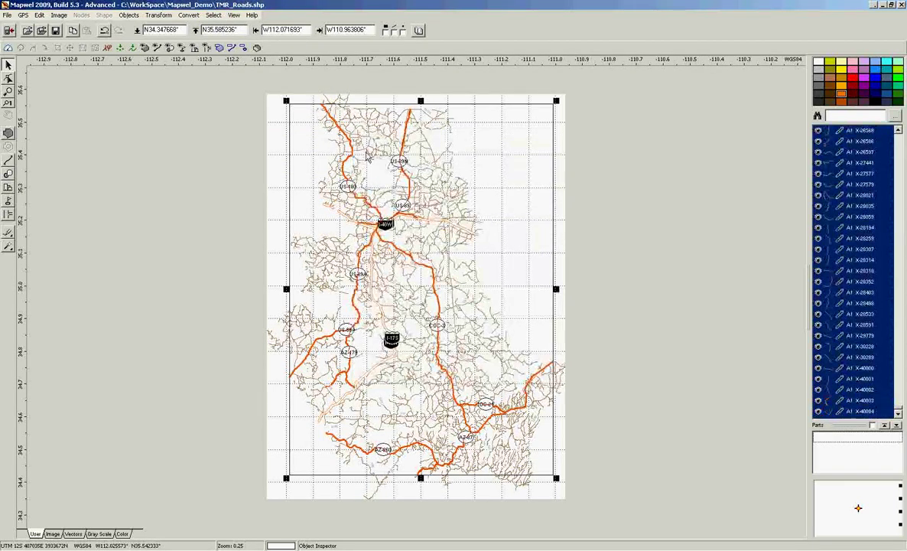
Set the selected roads' zoom level to 4 and give them the white rectangular sign
right_click(817, 137)
left_click(775, 146)
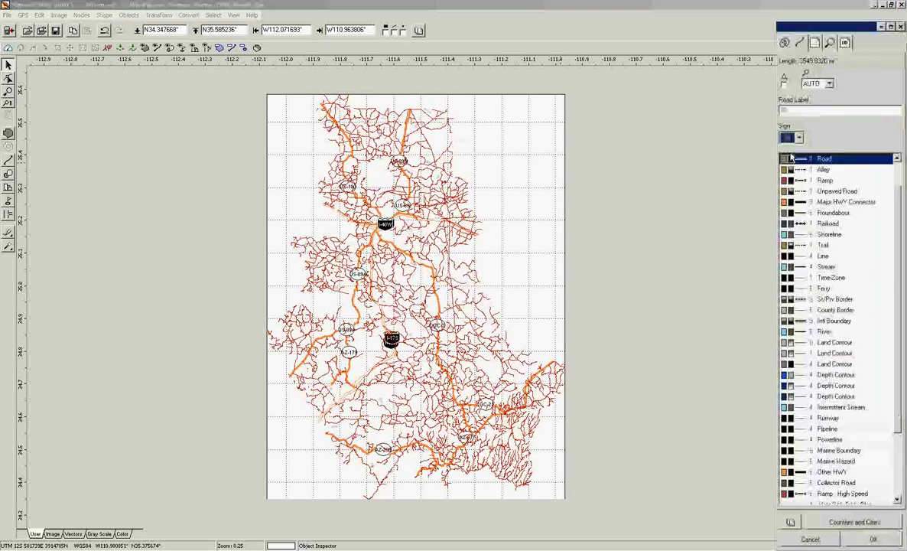
left_click(829, 83)
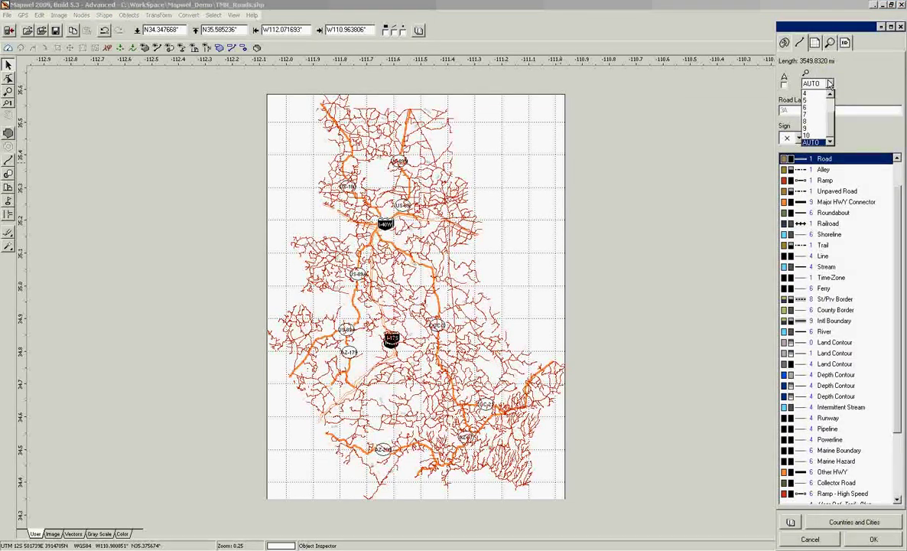
left_click(812, 93)
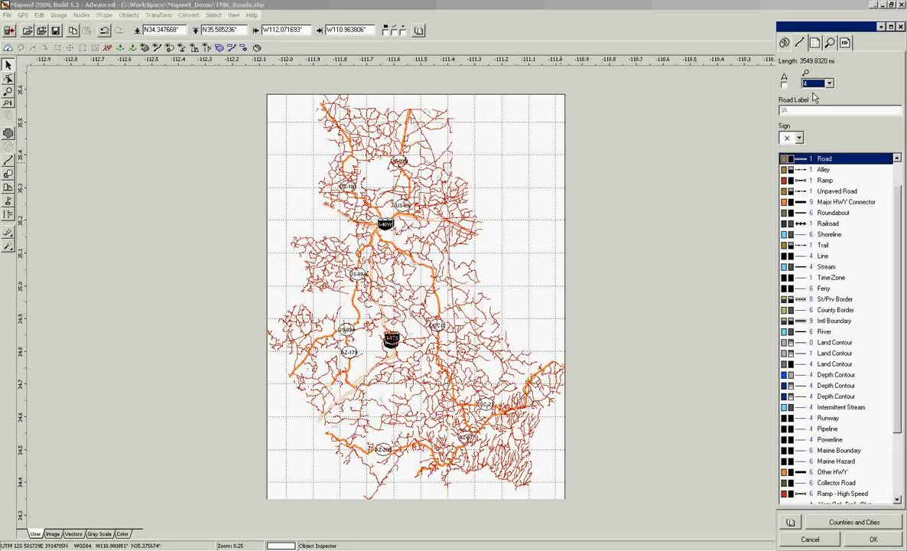
left_click(799, 138)
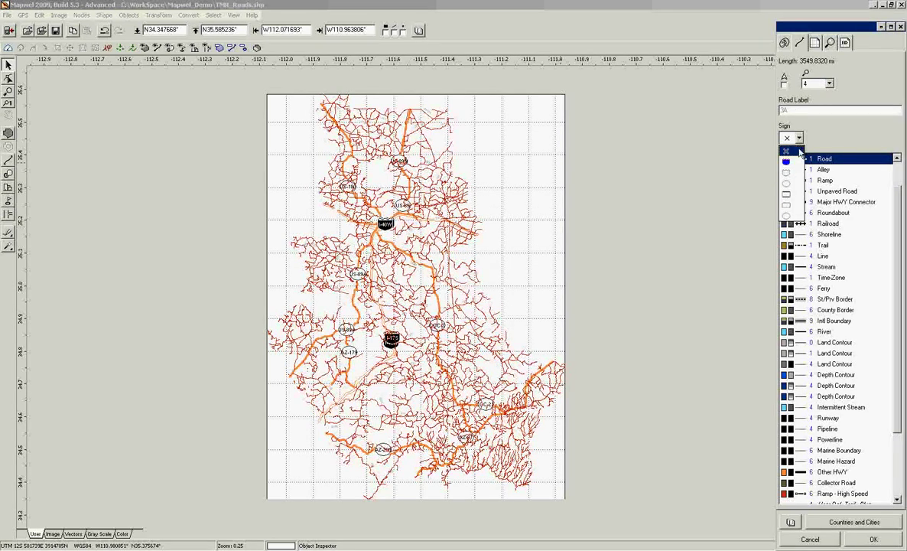
left_click(791, 207)
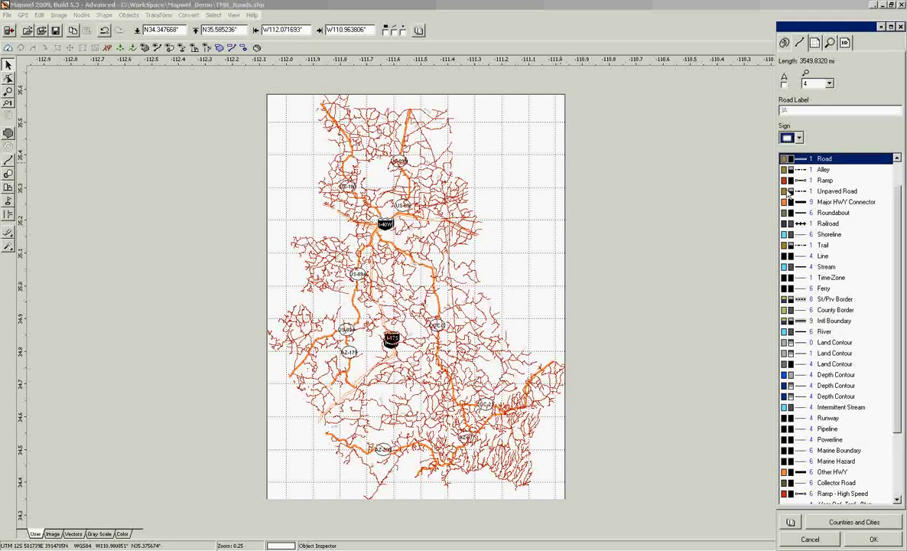
left_click(874, 540)
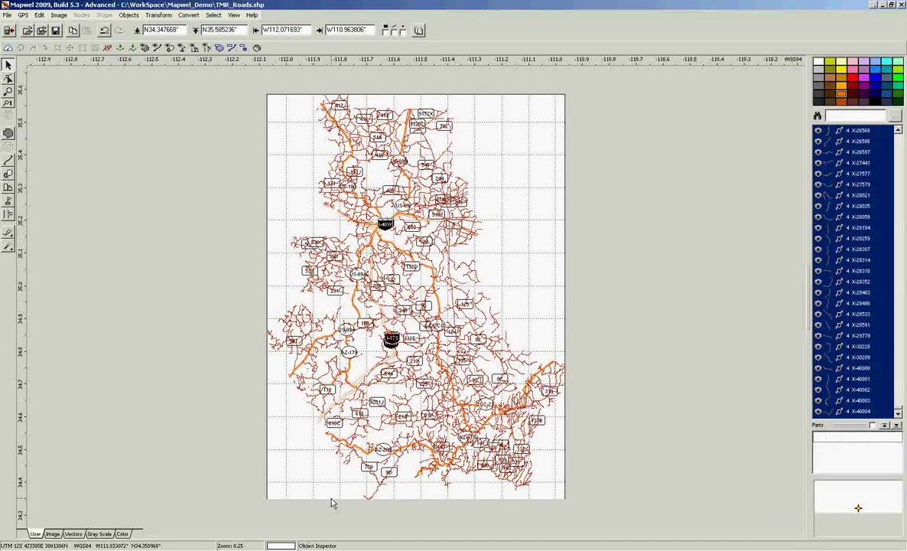
Show the map in the Color view, enlarge the area around the northern highway junction and deselect all roads
left_click(122, 533)
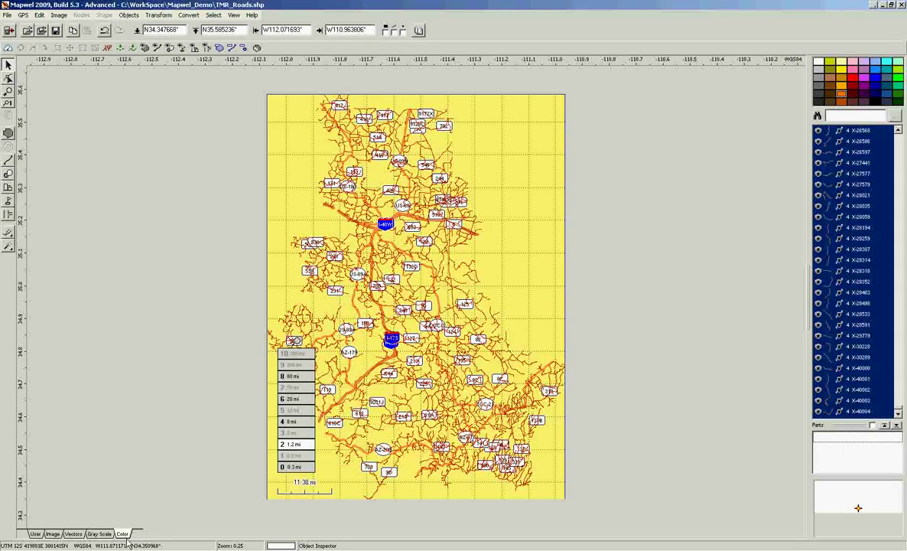
left_click(7, 90)
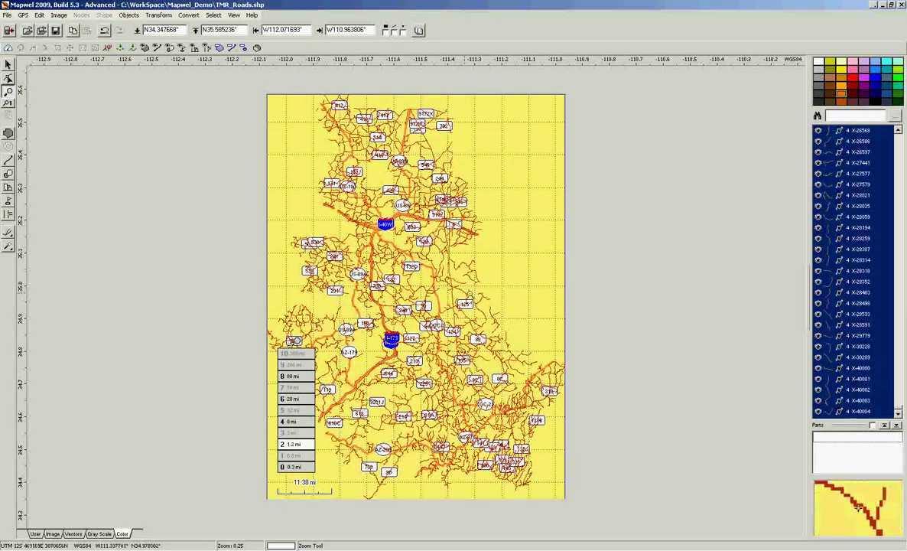
left_click(397, 257)
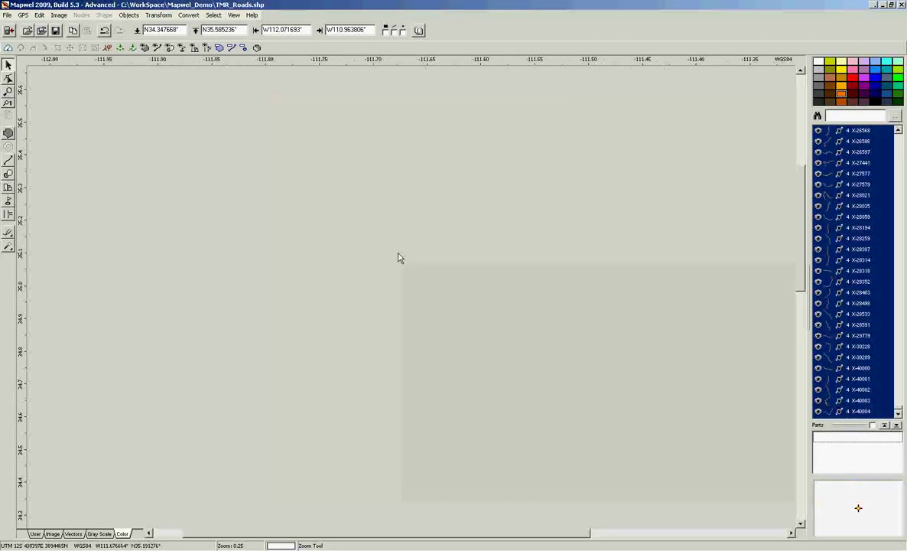
left_click(214, 15)
left_click(213, 61)
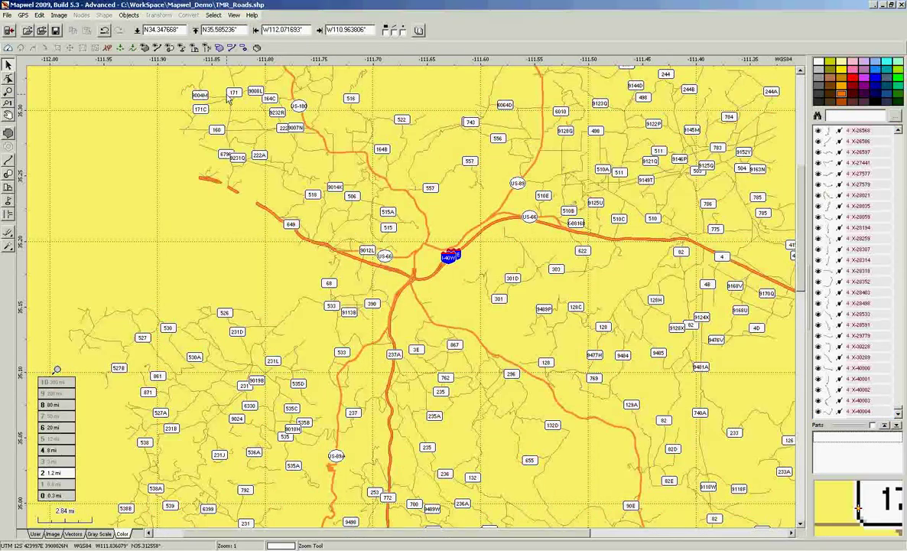
Merge Camping_Corridor.shp into the map, accepting the UTM zone 12 projection and North American 1983 datum for the import
left_click(7, 16)
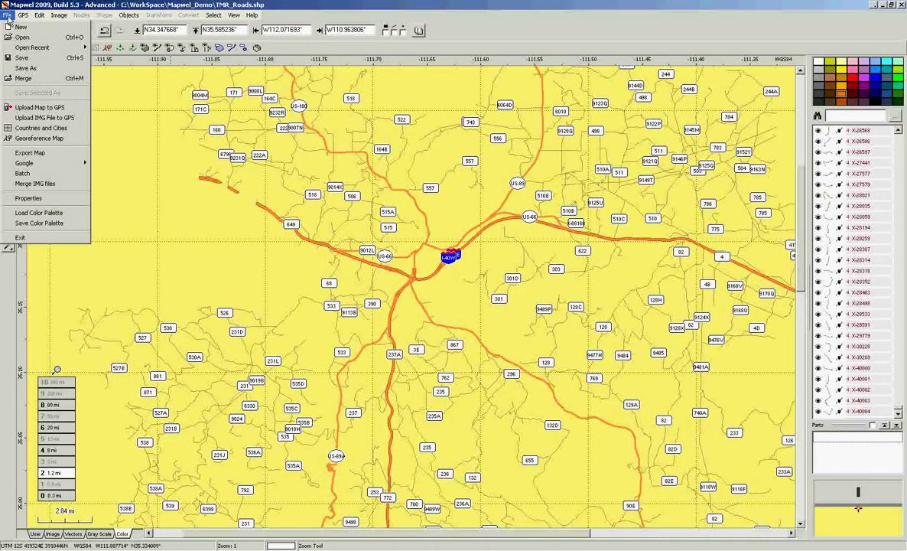
left_click(25, 77)
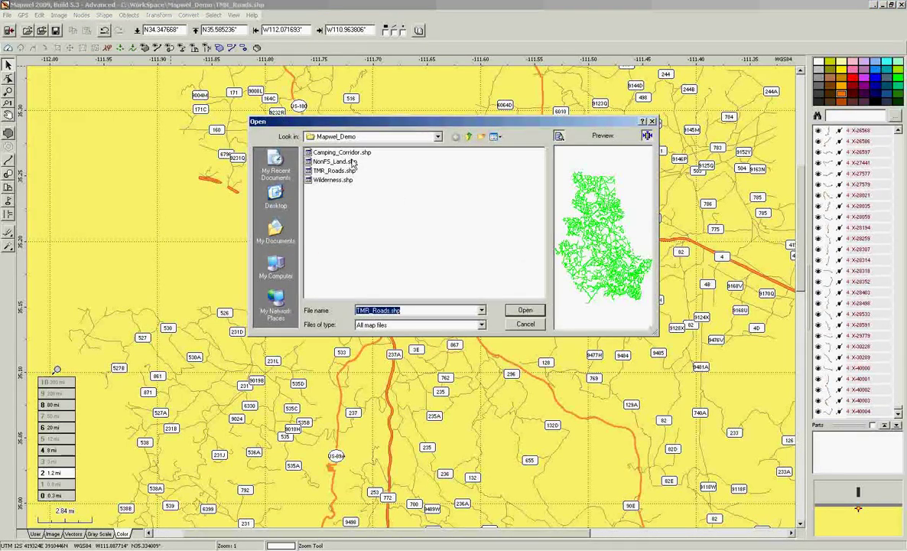
left_click(325, 152)
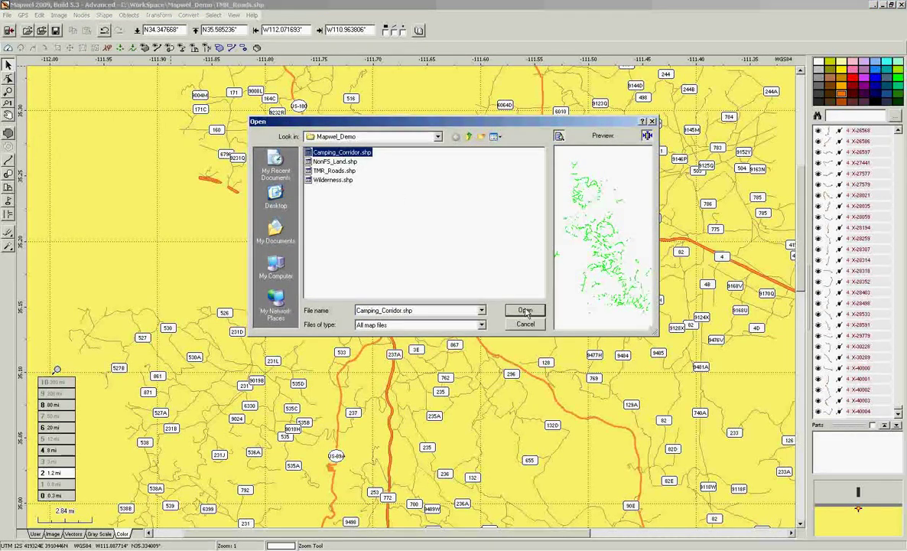
left_click(525, 310)
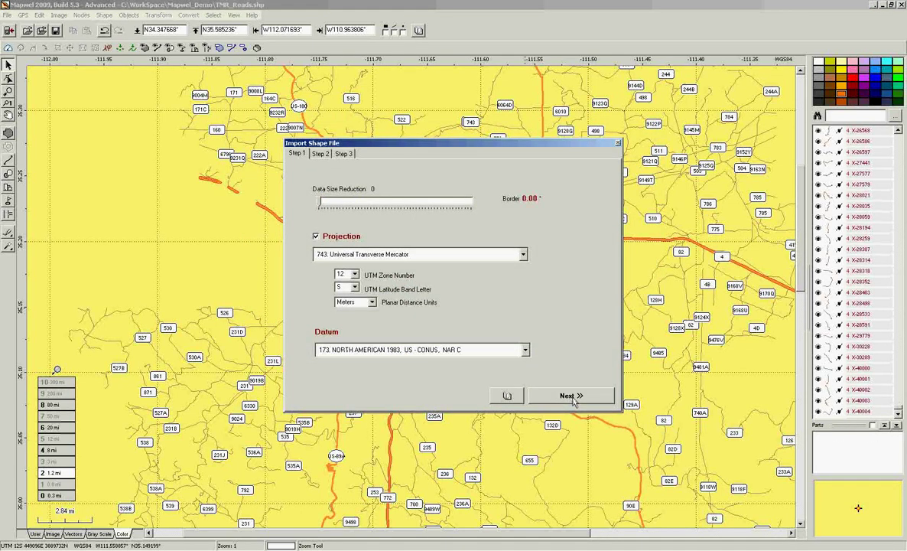
left_click(572, 396)
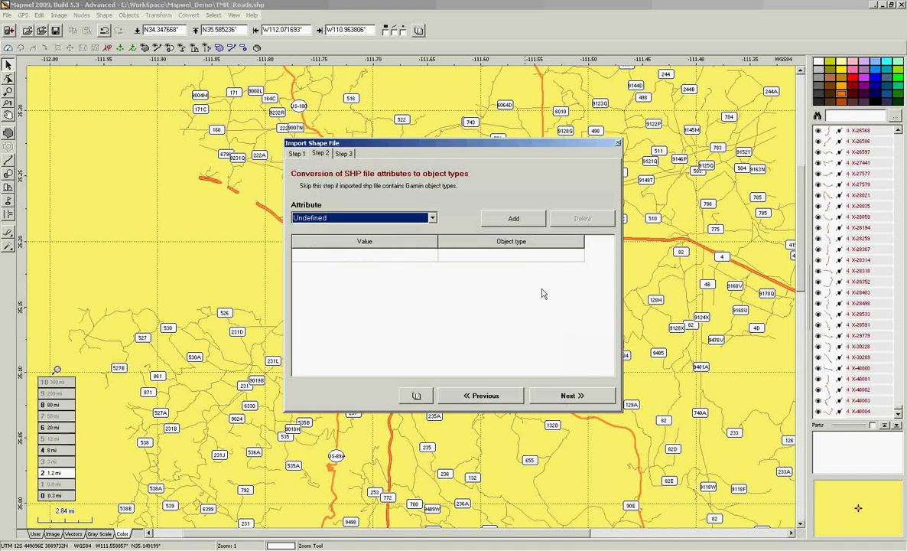
Add an object type conversion that imports the camping corridor lines as User Def. Trail - Blue
left_click(502, 220)
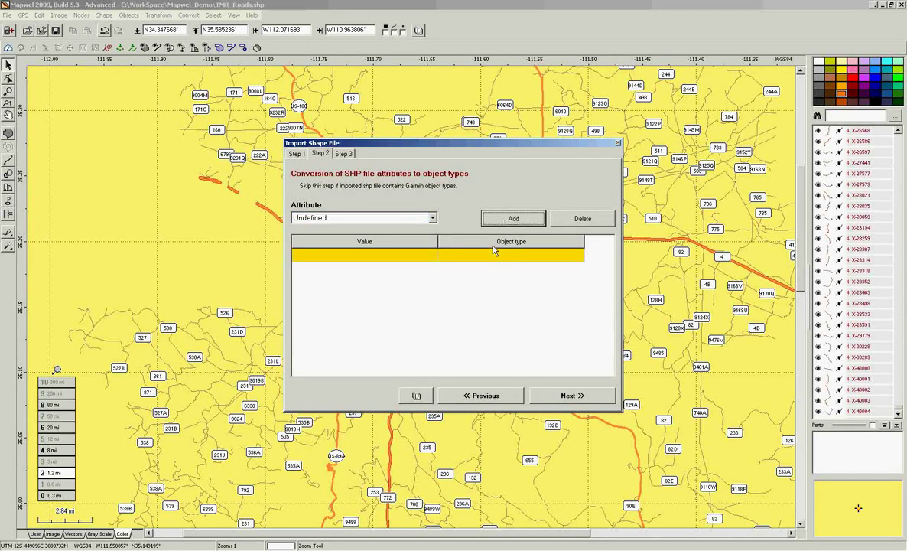
left_click(493, 253)
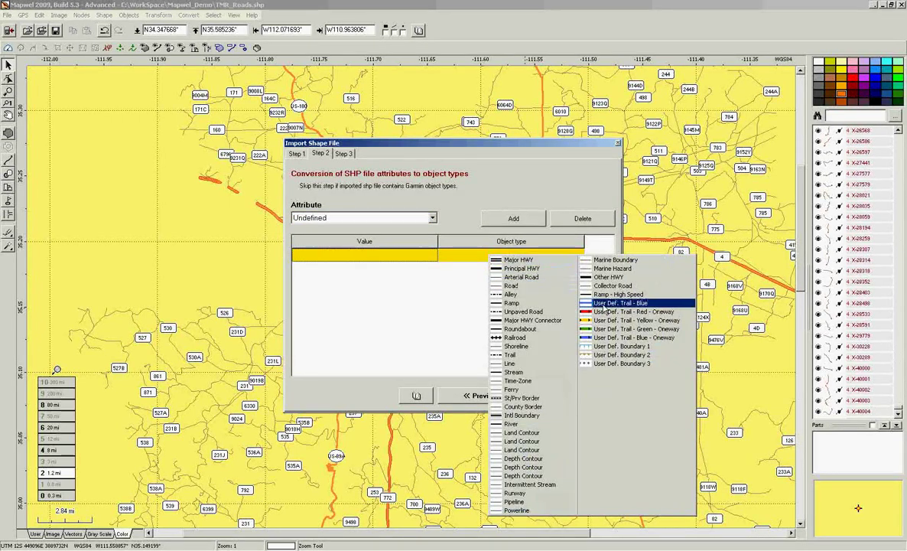
left_click(605, 304)
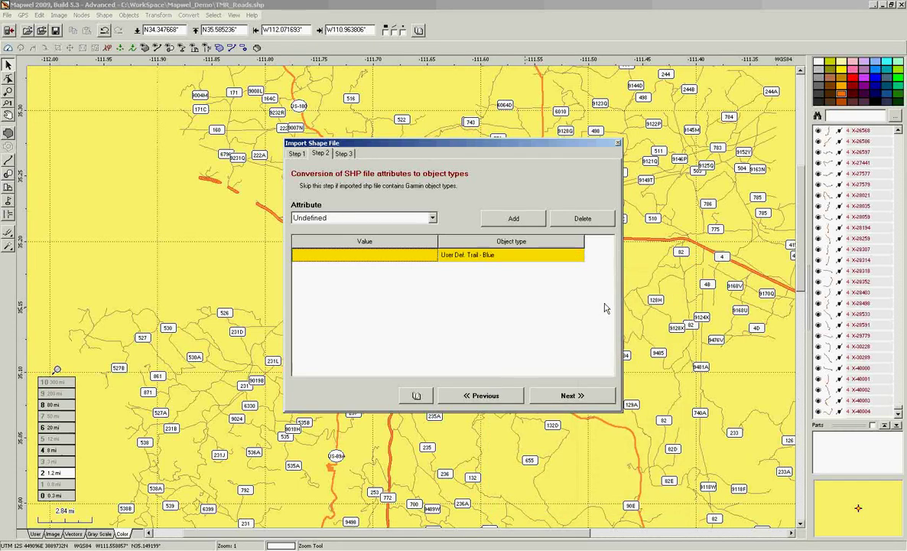
left_click(574, 395)
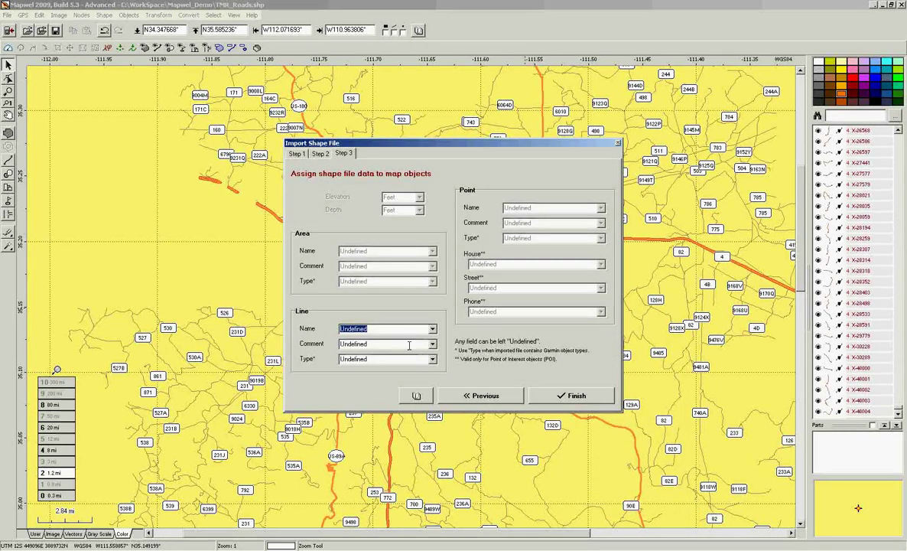
Clear the line comment assignment, leave the line name and type undefined, and finish the shape file import
key("Tab")
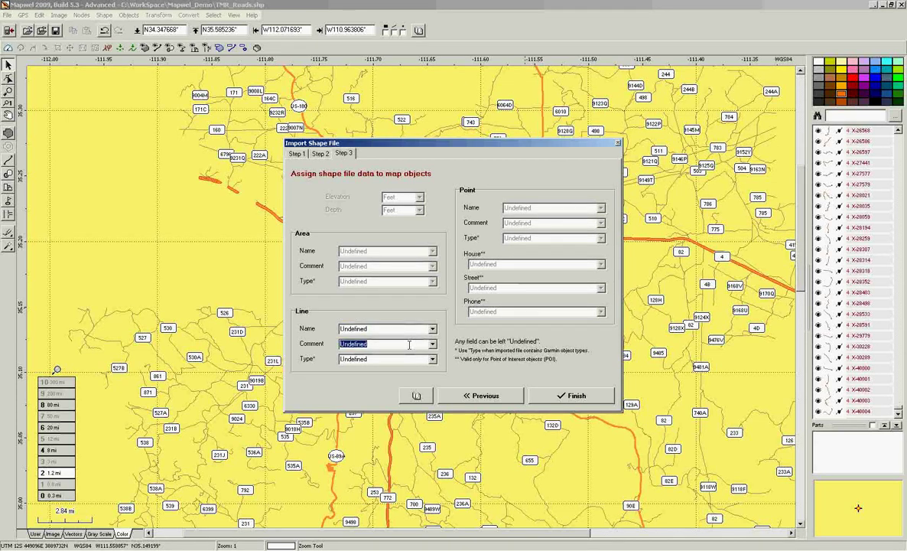
key("BackSpace")
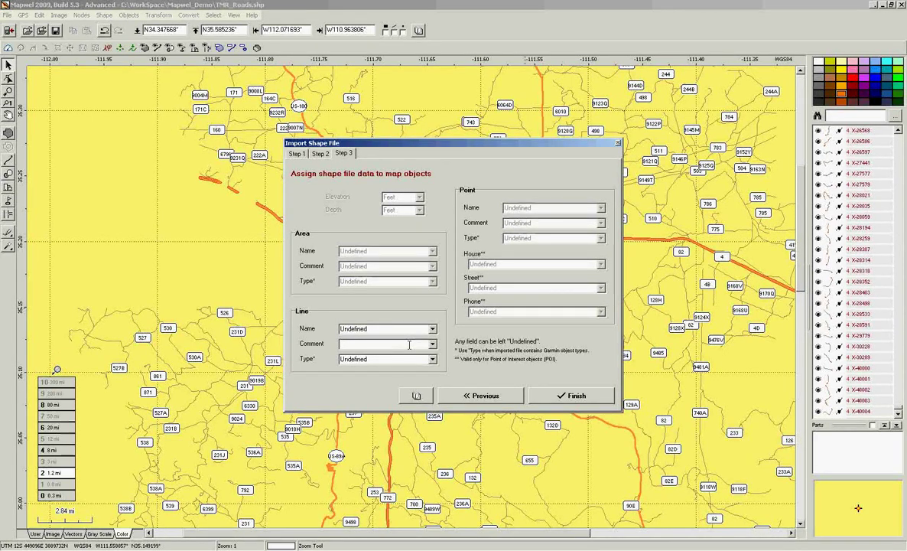
type("n")
key("BackSpace")
key("BackSpace")
left_click(569, 395)
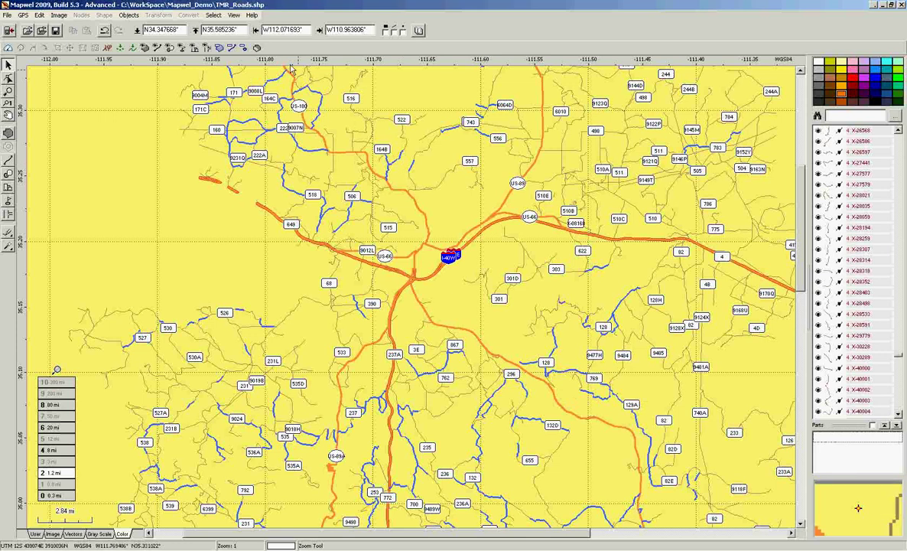
Select all user-defined lines on the map and open the properties of the selected camping corridors
left_click(214, 16)
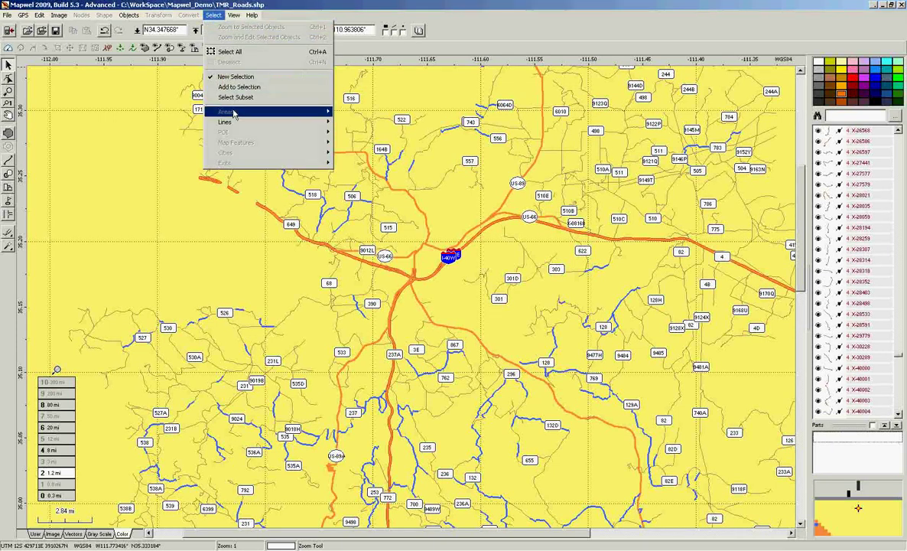
mouse_move(234, 123)
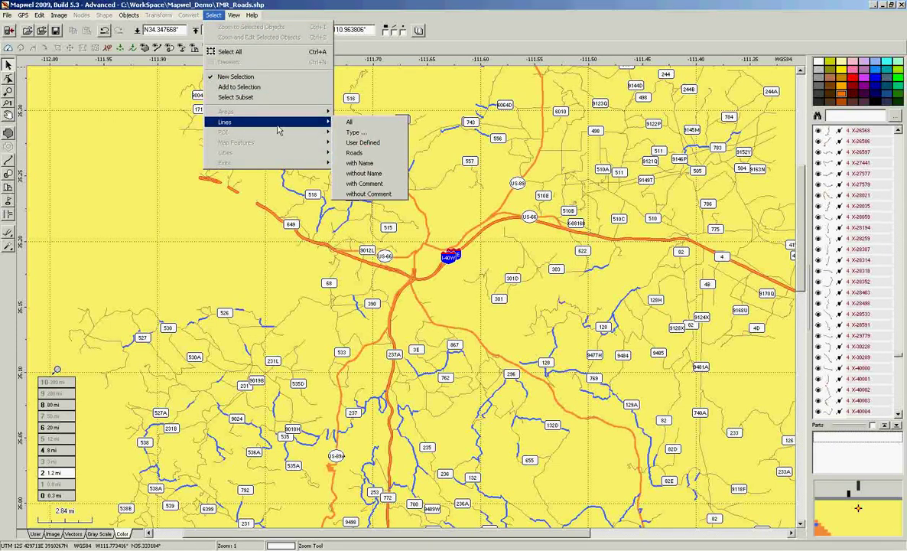
left_click(359, 145)
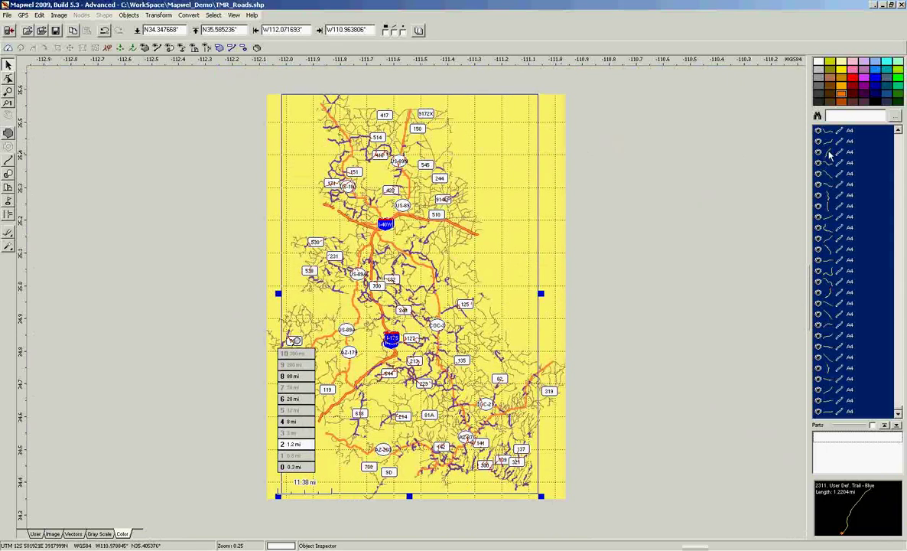
right_click(826, 152)
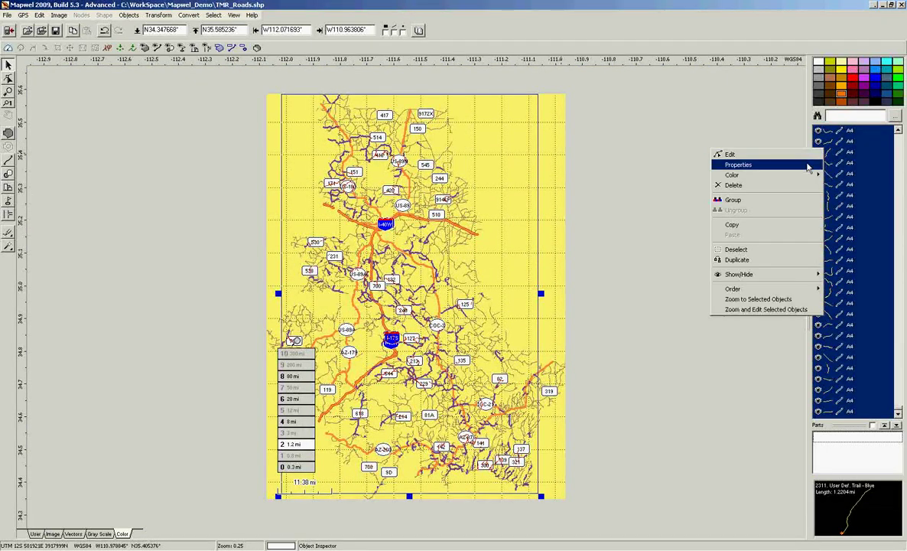
left_click(751, 157)
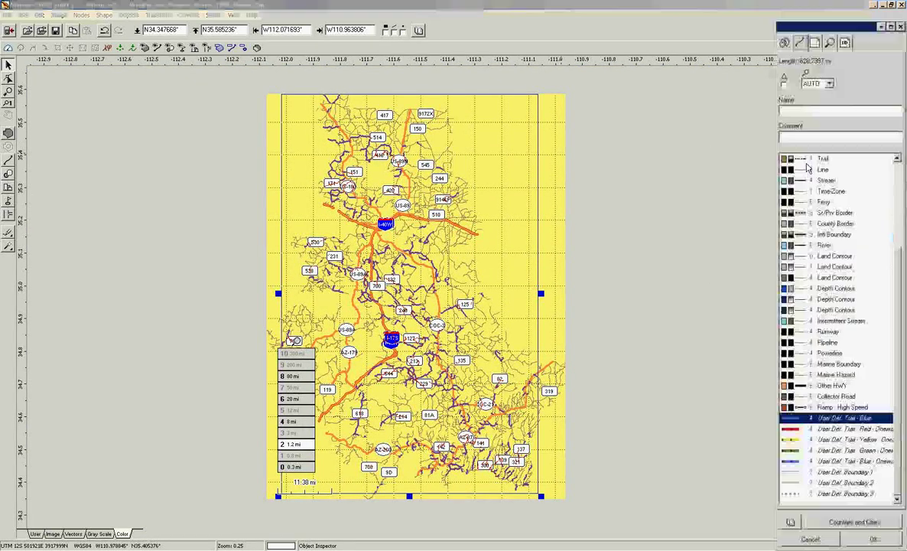
Set the selected camping lines' zoom level to 2 and enter Camping as their comment
left_click(829, 84)
left_click(830, 94)
left_click(830, 94)
left_click(830, 94)
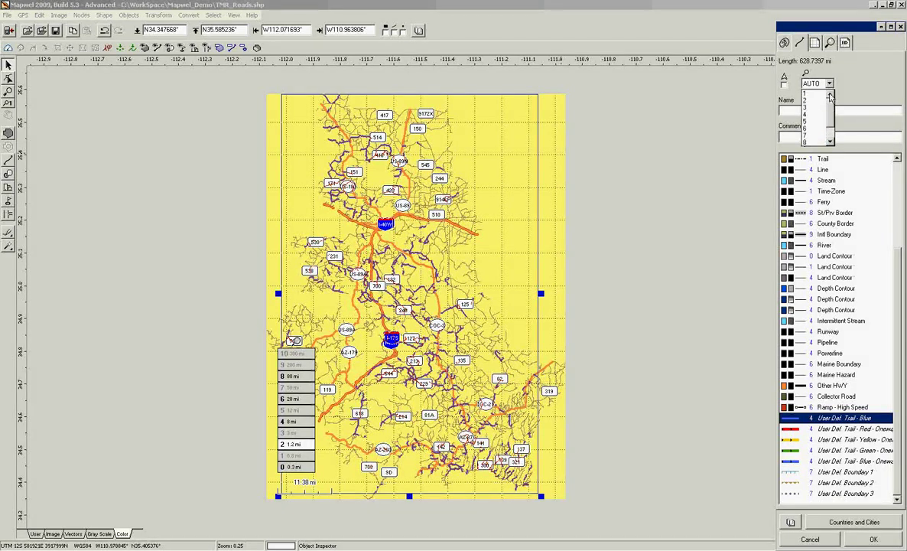
left_click(814, 100)
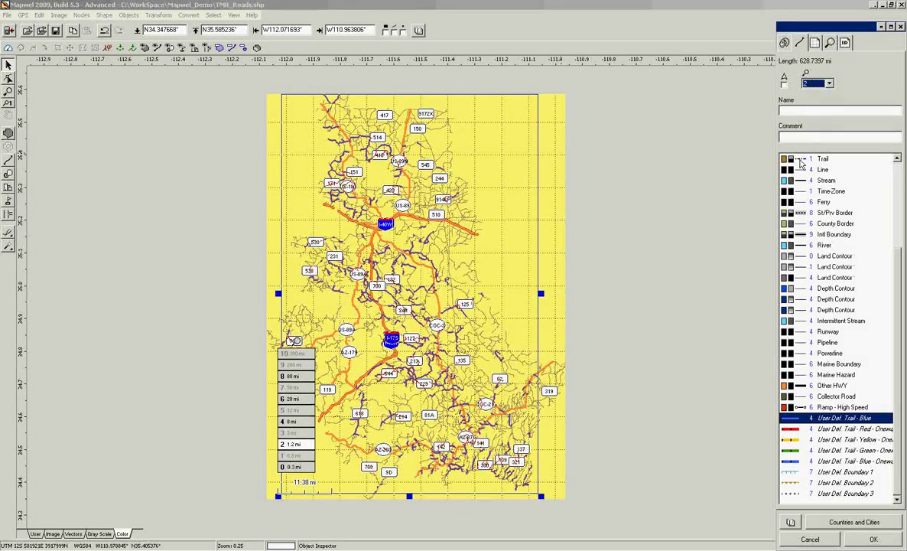
left_click(808, 135)
type("Camp")
Load the Camping style from the Mapwel_Test folder into the User Def. Trail - Blue type and apply the line properties
right_click(795, 423)
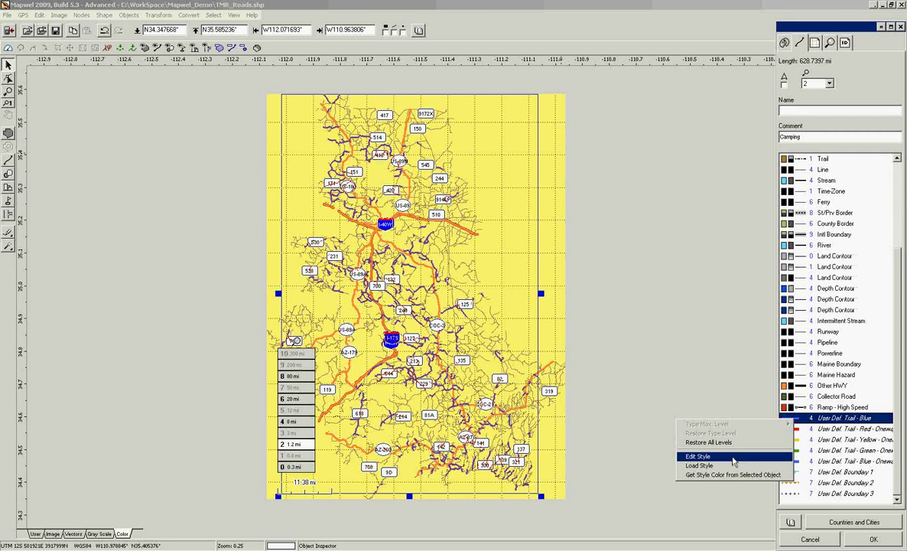
left_click(697, 456)
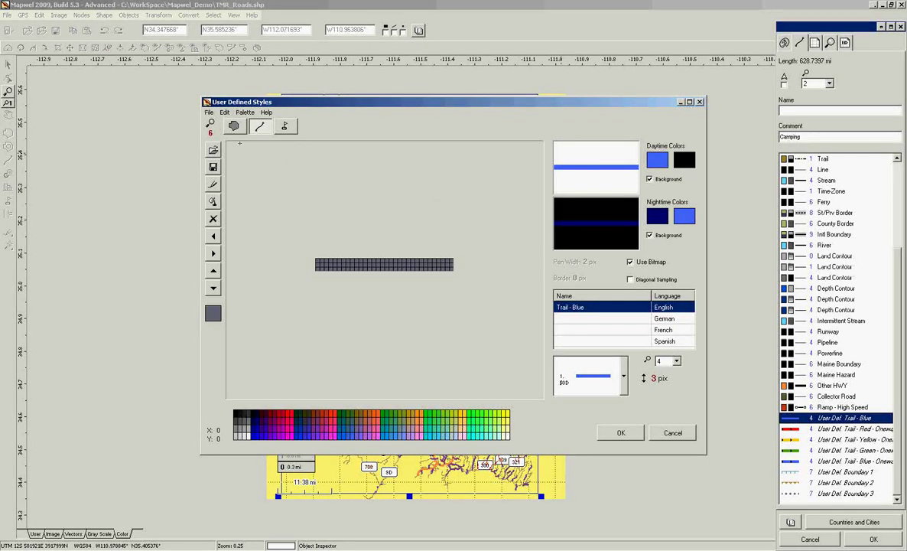
left_click(213, 150)
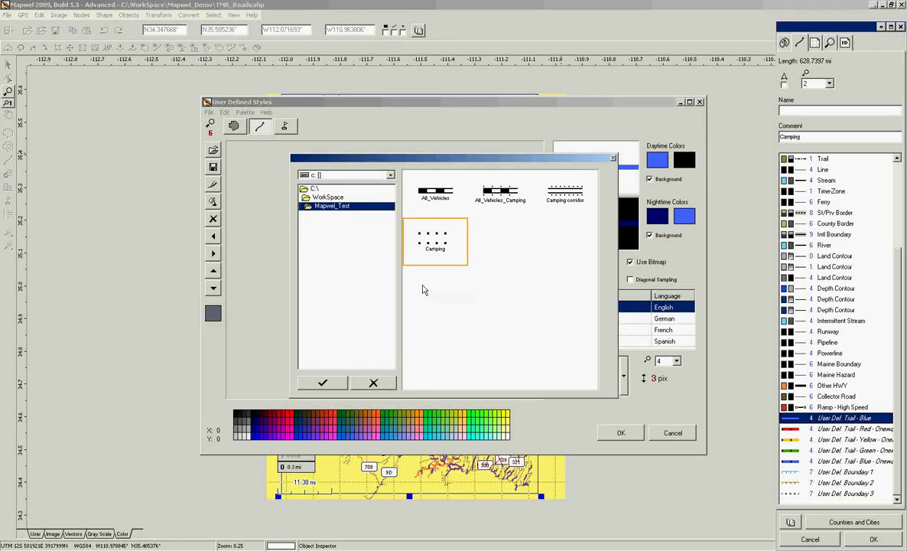
left_click(329, 385)
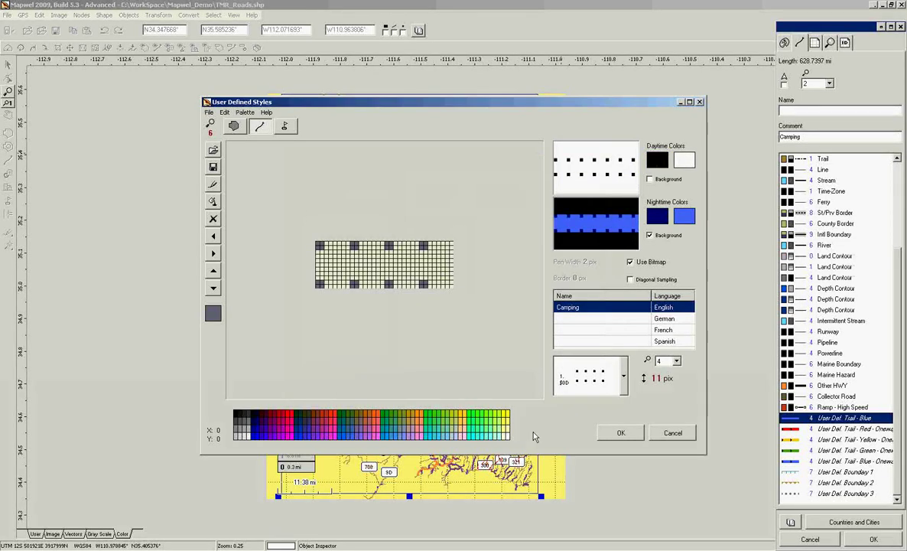
left_click(618, 434)
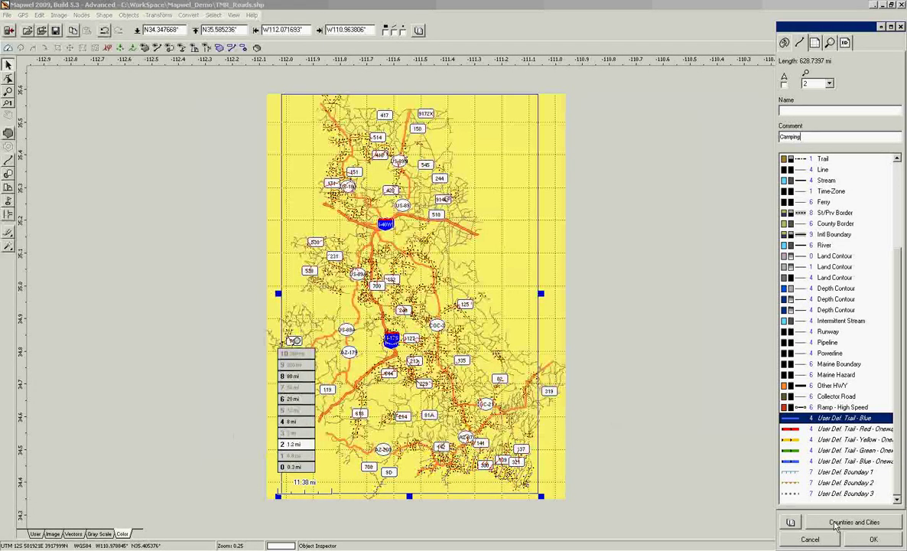
left_click(865, 542)
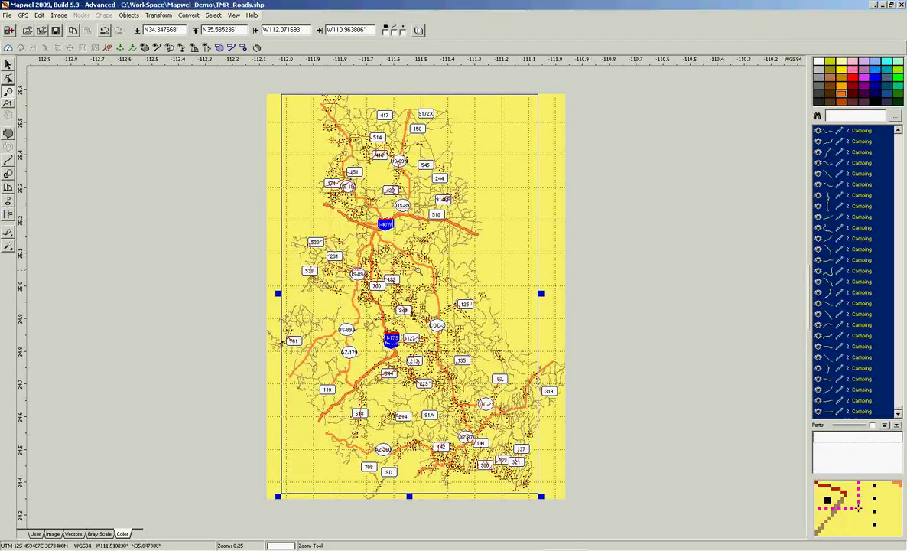
Deselect the camping lines and enlarge the map area around the northern highway junction
left_click(420, 229)
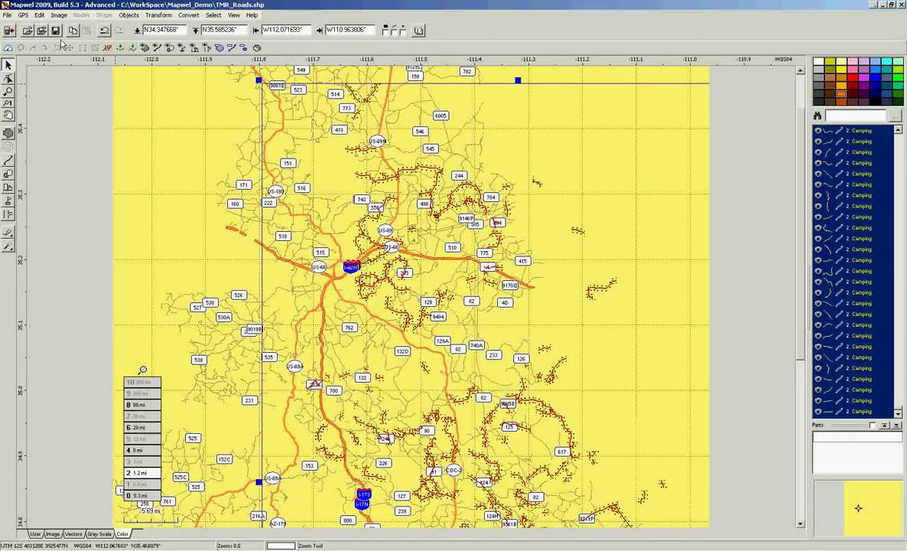
left_click(38, 15)
left_click(55, 29)
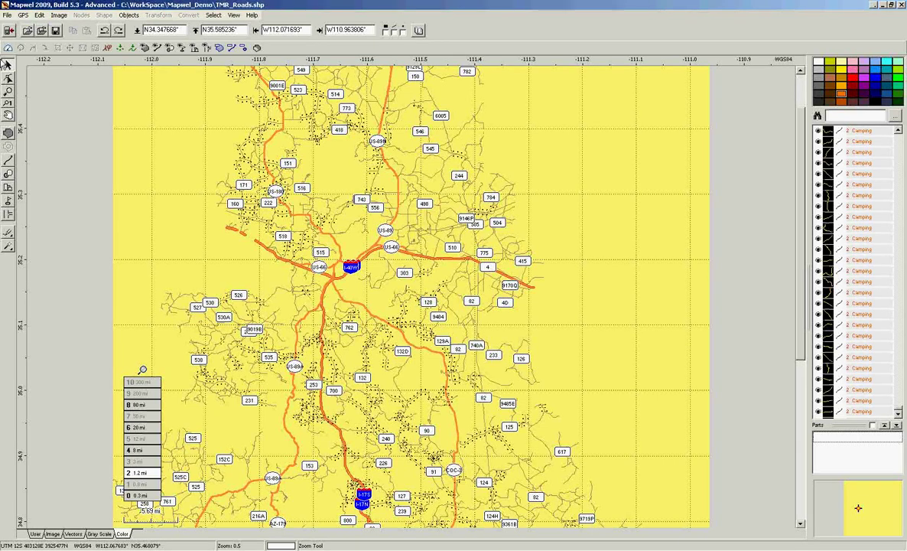
left_click(8, 93)
left_click_drag(279, 244, 379, 333)
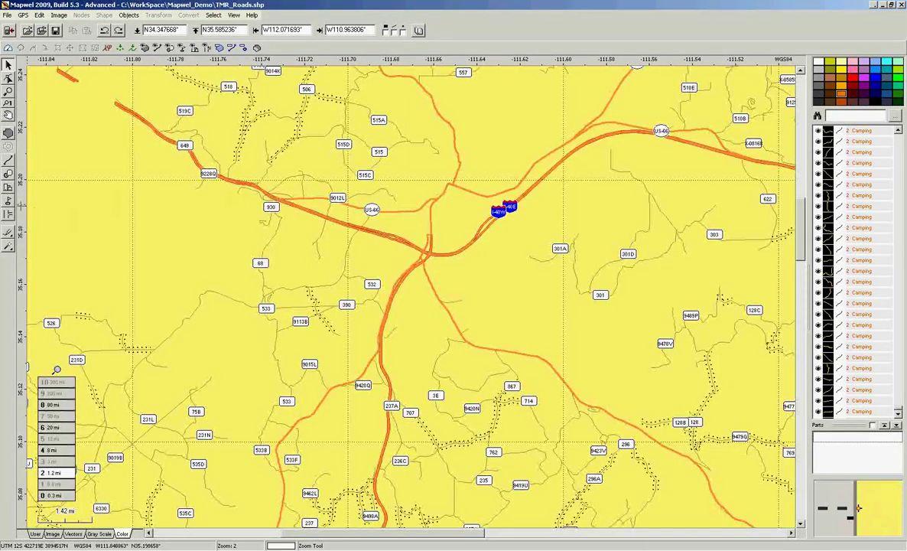
Preview the map at successive zoom levels from 7 down to 2 to check which roads and camping corridors are drawn
left_click(54, 416)
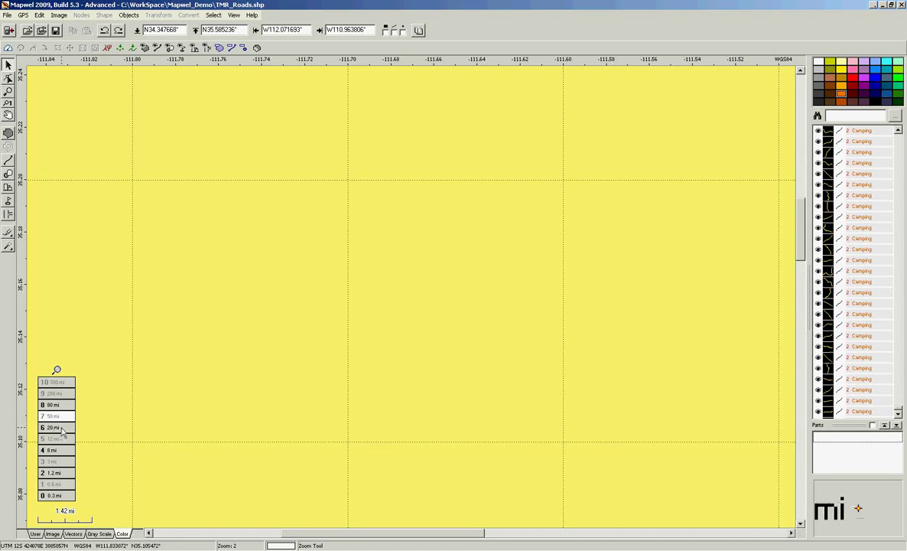
left_click(61, 430)
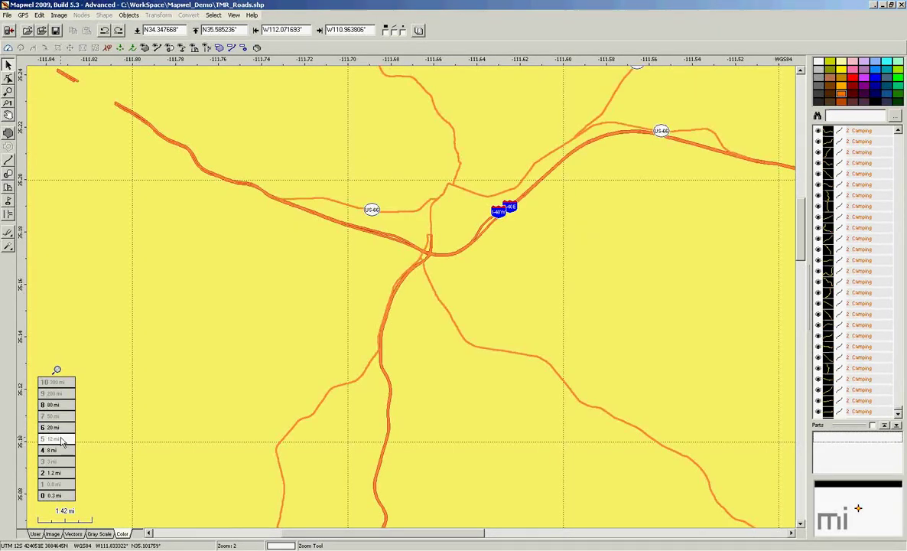
left_click(61, 440)
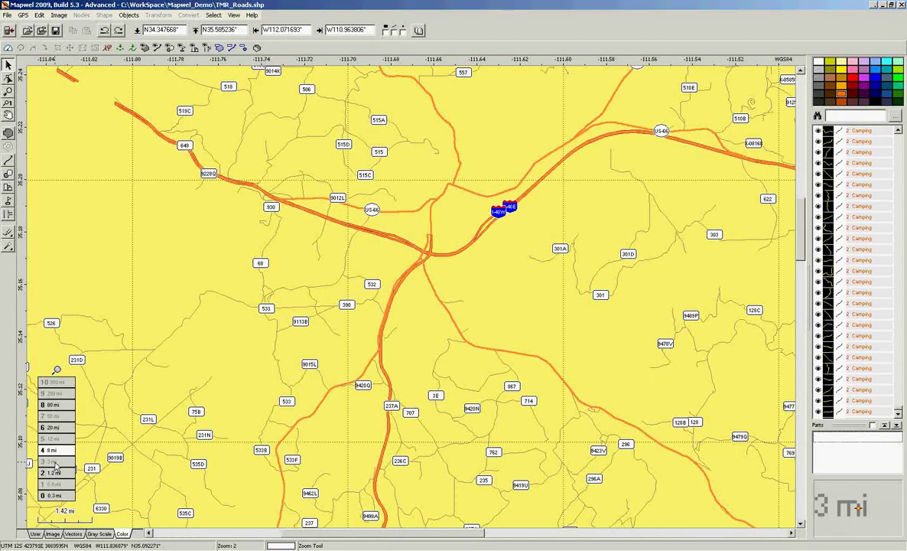
left_click(55, 474)
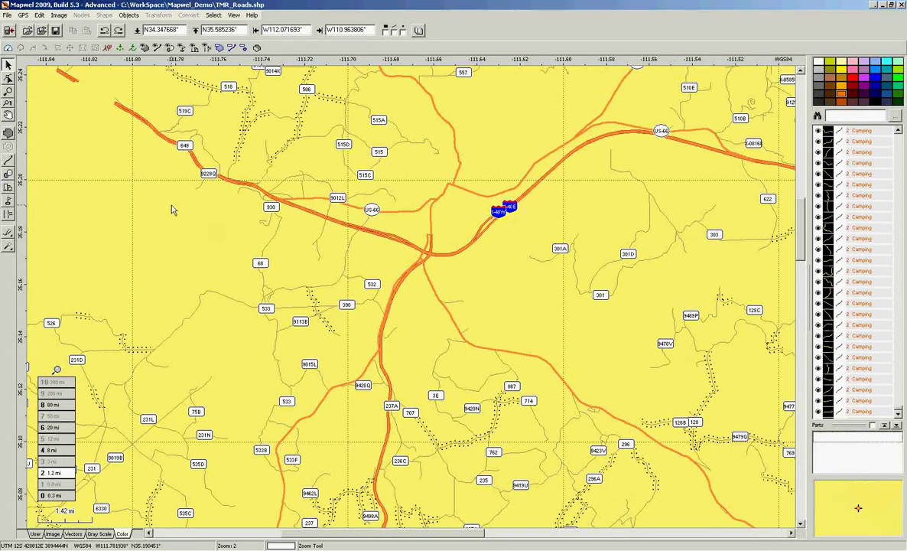
Merge NonFS_Land.shp into the map, accepting the UTM zone 12 projection and North American 1983 datum for the import
left_click(8, 16)
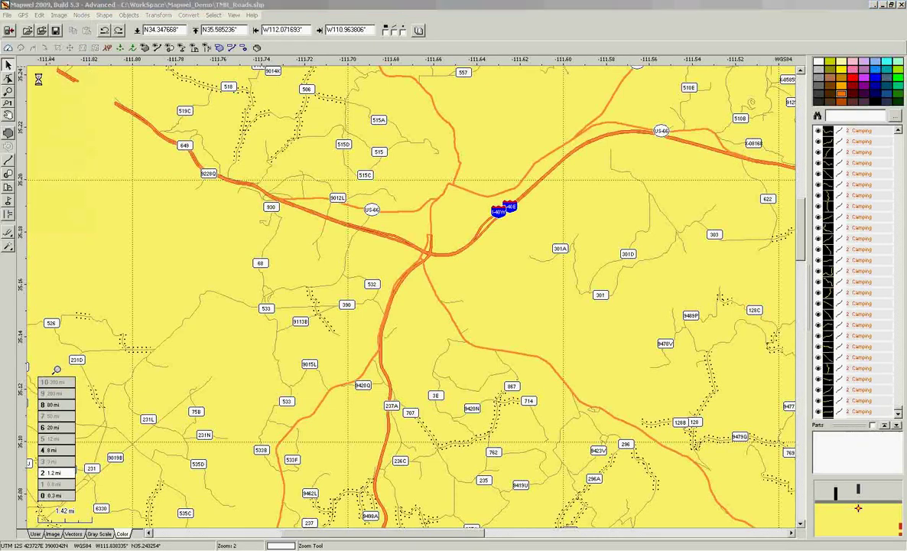
left_click(22, 36)
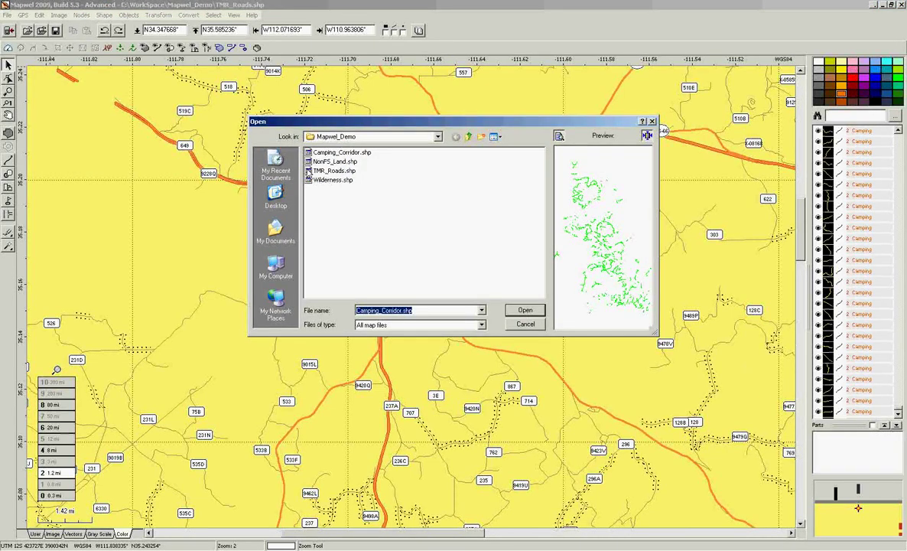
left_click(310, 162)
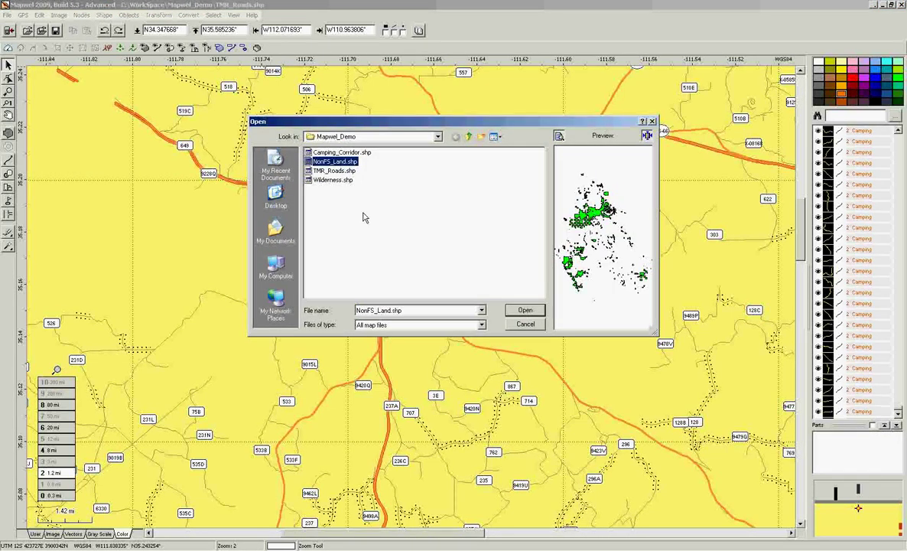
left_click(524, 310)
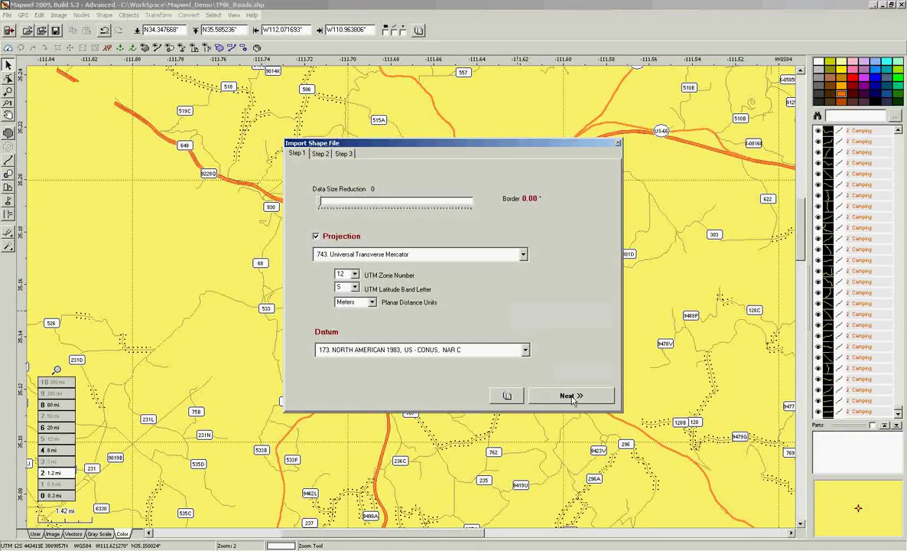
left_click(571, 396)
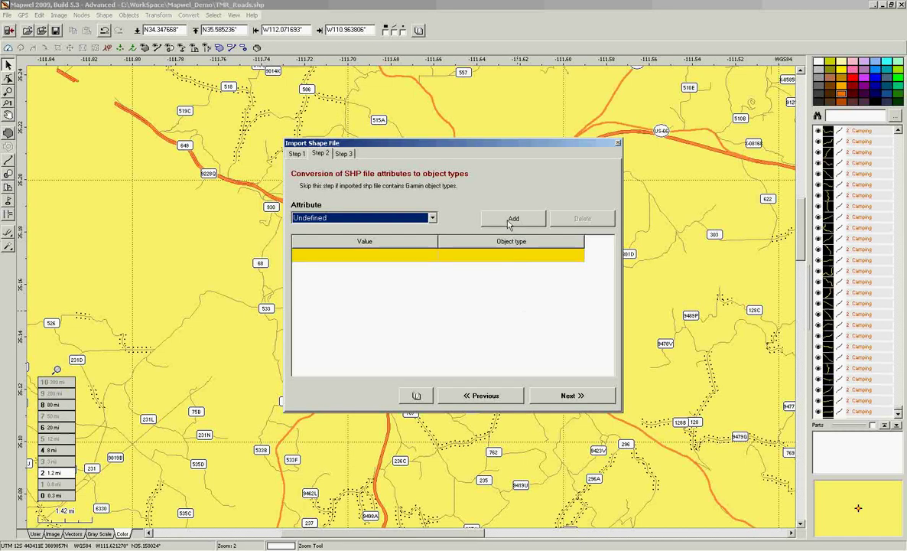
Add an object type conversion that imports the non-forest land areas as User Def. Down-hill Track
left_click(494, 254)
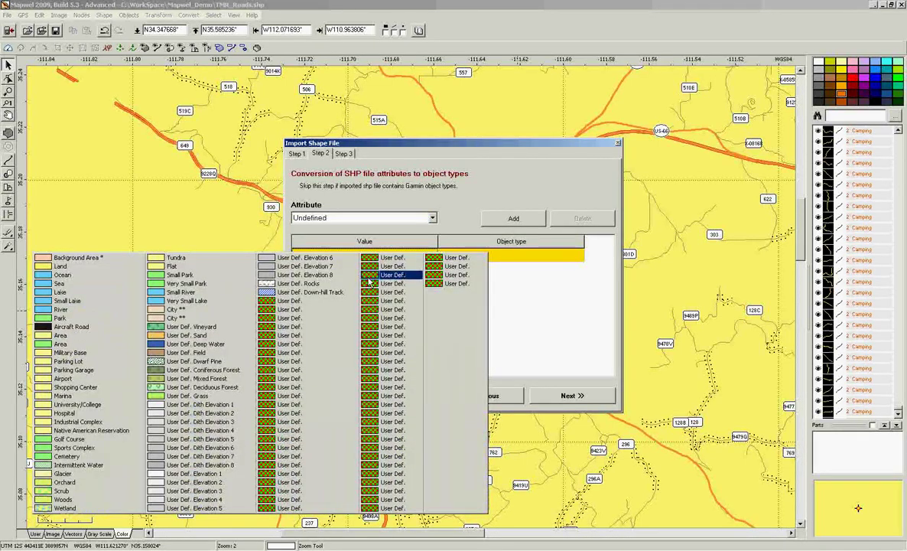
left_click(269, 292)
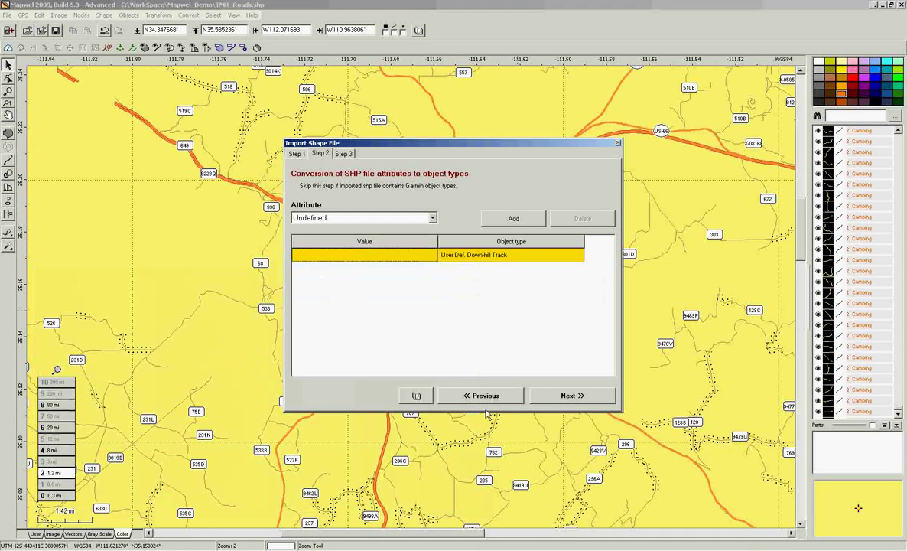
left_click(563, 401)
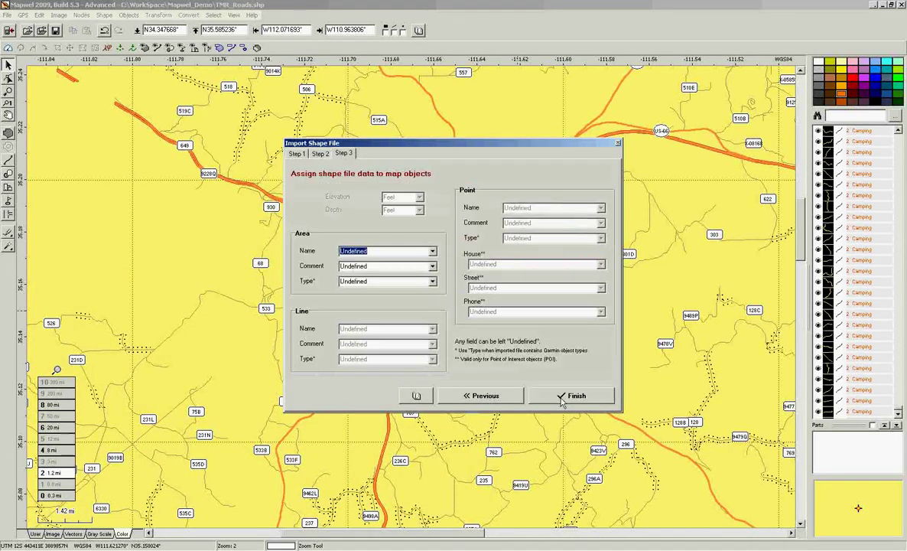
Set the area comment to Non-FS land, leave the area name and type undefined, and finish the shape file import
left_click(381, 265)
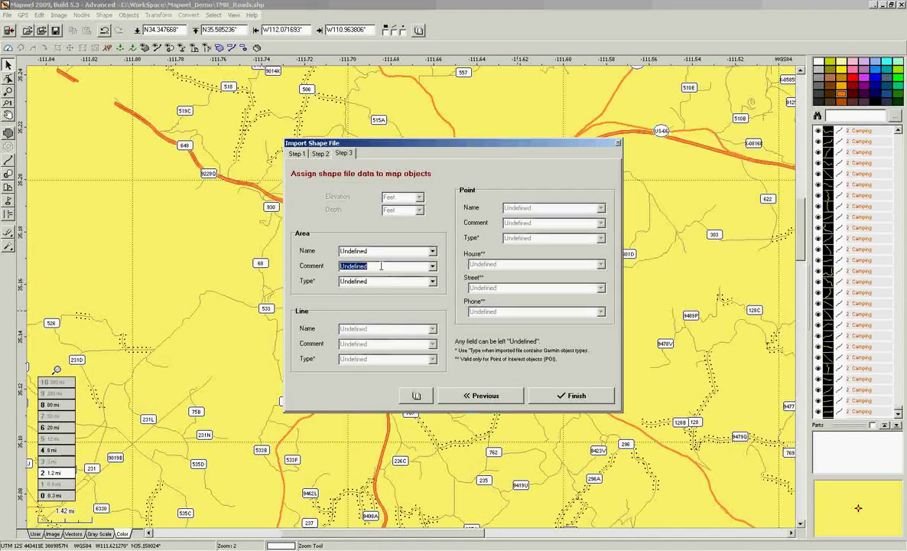
key("BackSpace")
type("Non-FS land")
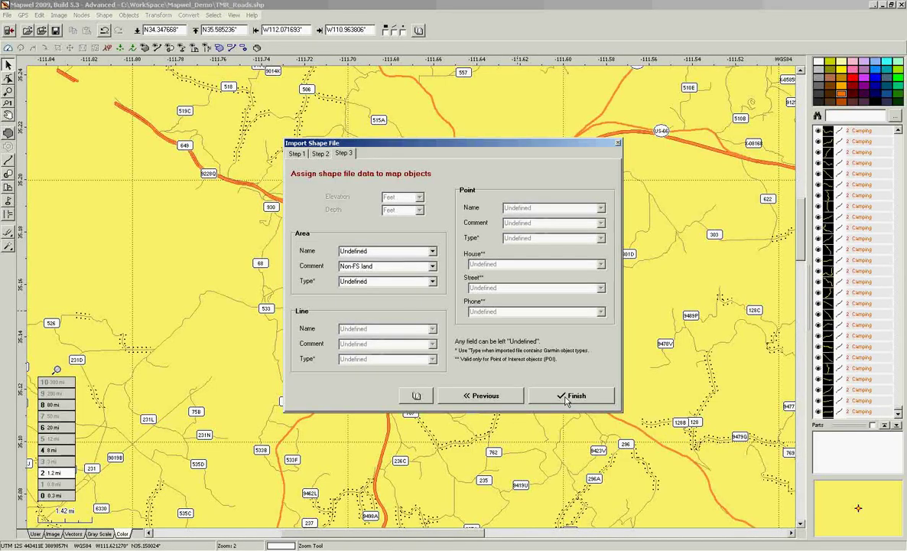
left_click(566, 396)
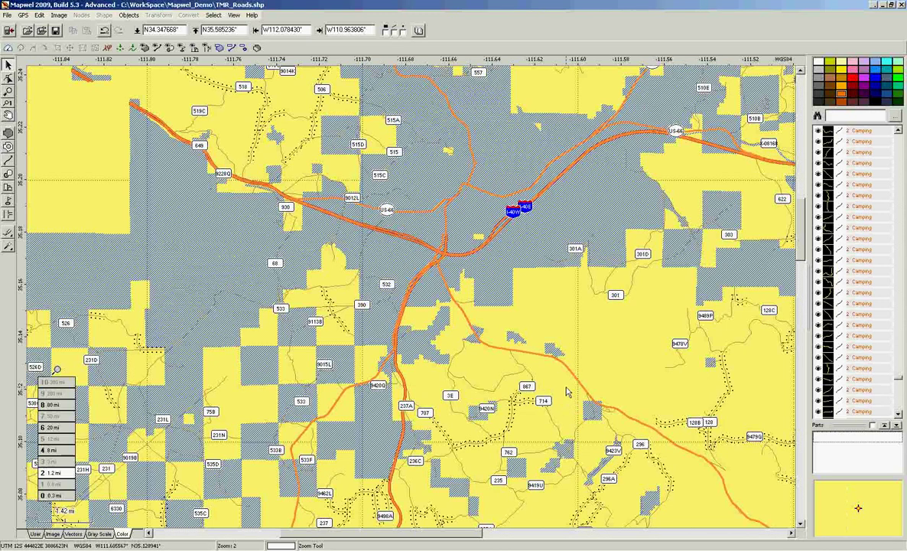
Merge Wilderness.shp into the map, accepting the UTM zone 12 projection and North American 1983 datum for the import
left_click(7, 16)
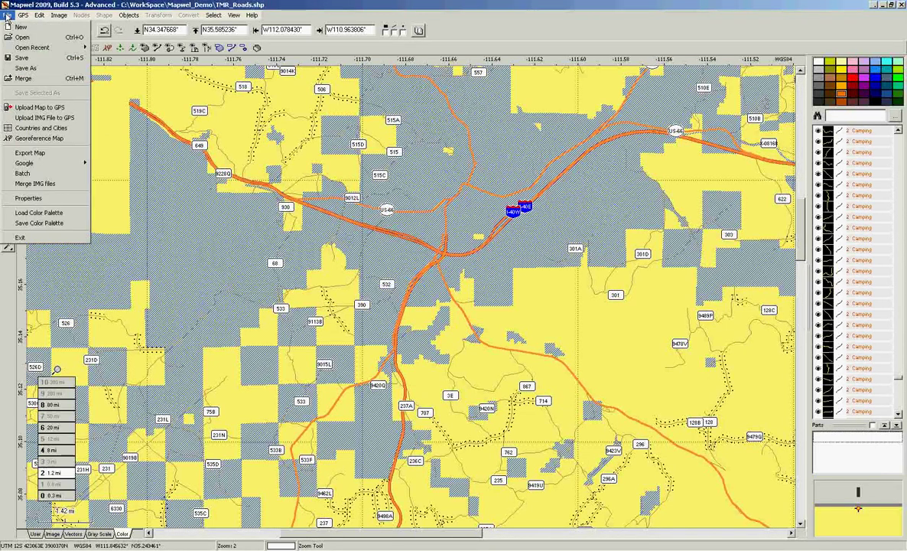
left_click(25, 78)
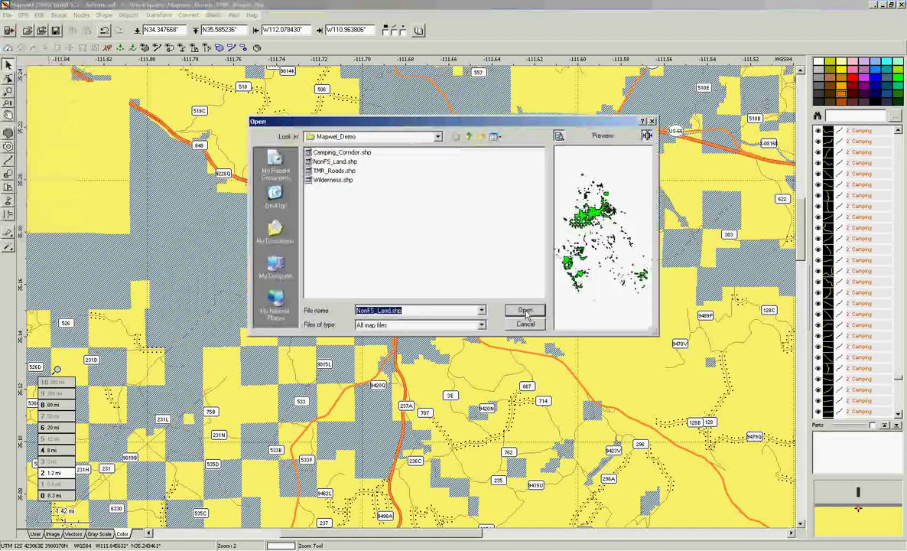
left_click(332, 180)
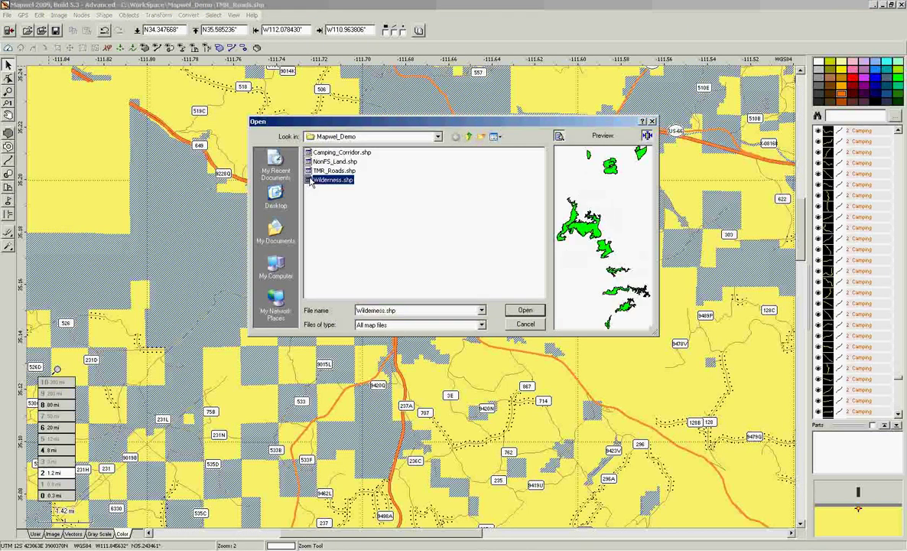
left_click(523, 310)
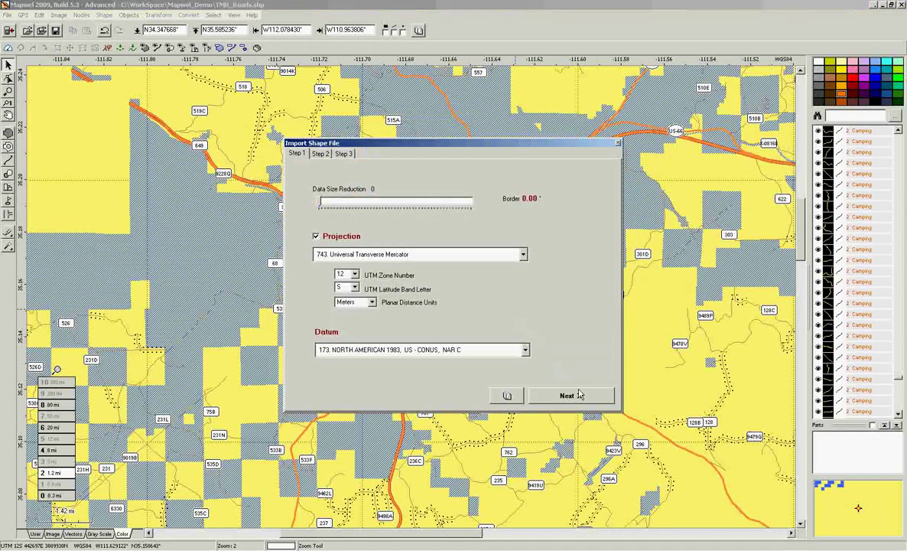
left_click(574, 397)
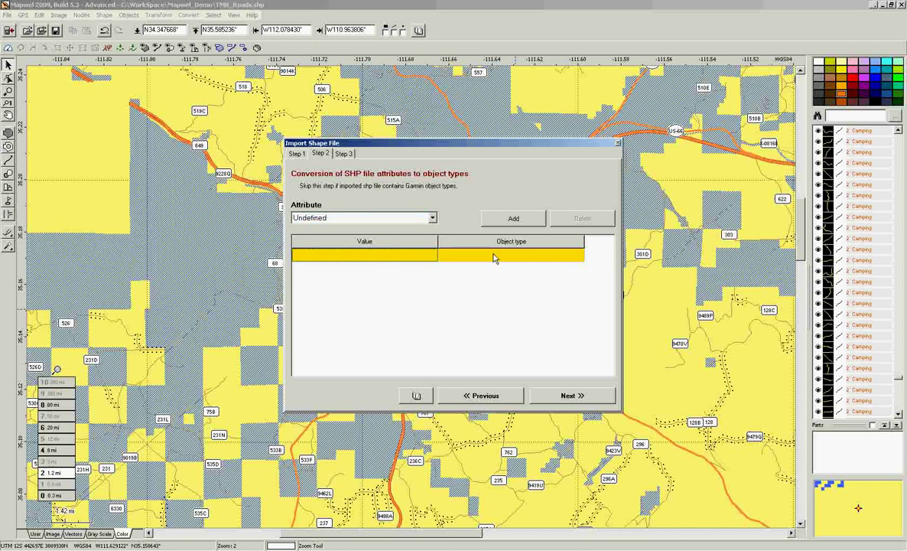
Assign the User Def. Coniferous Forest object type to the imported wilderness areas, leaving the conversion attribute undefined
left_click(496, 260)
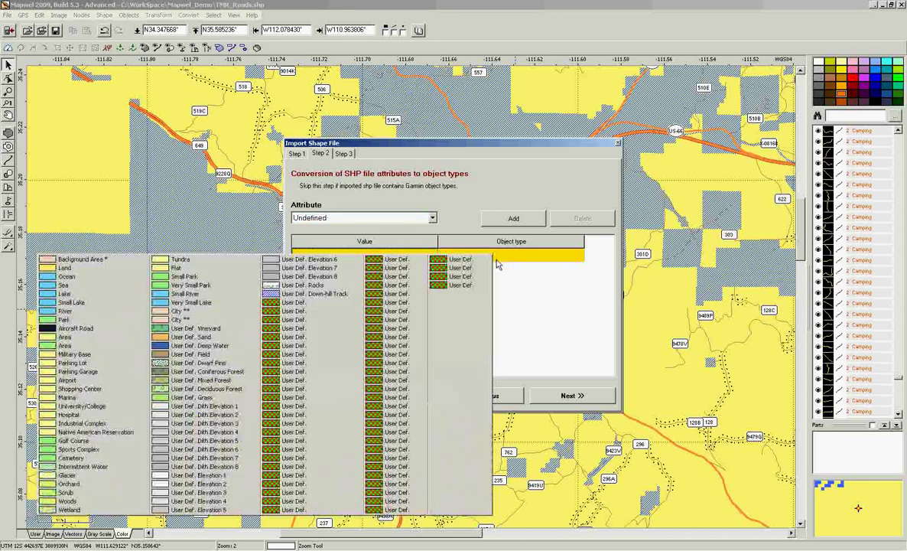
left_click(197, 372)
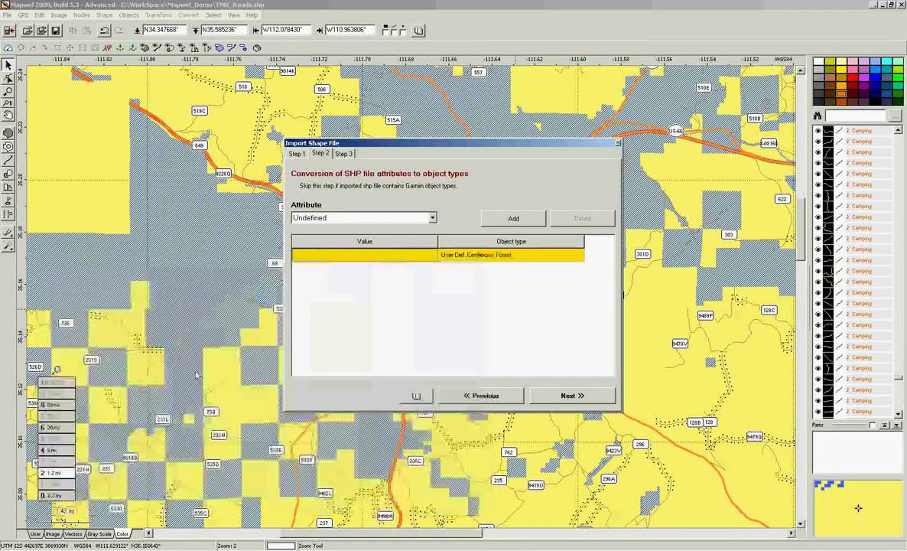
left_click(576, 398)
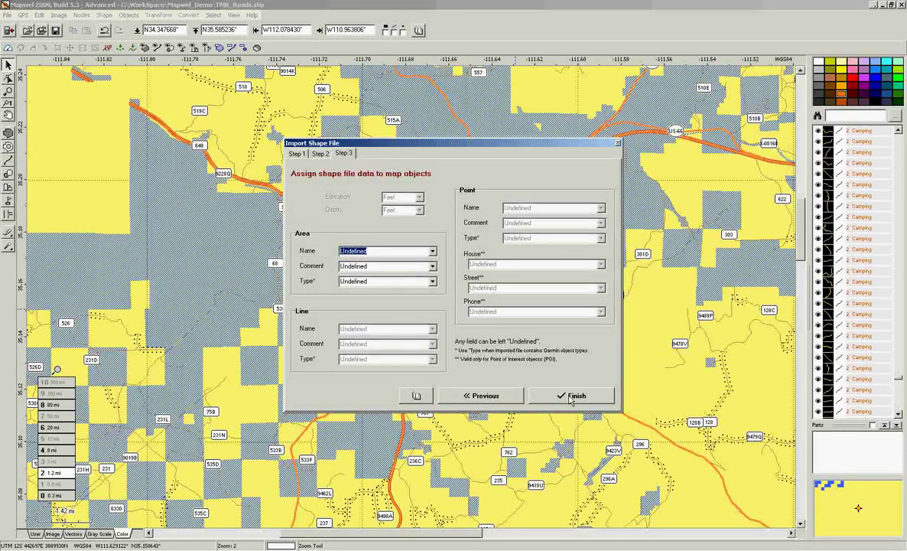
Set the area comment to Wilderness, leave the area name and type undefined, and finish the shape file import
left_click(377, 266)
key("Delete")
type("Wilderness")
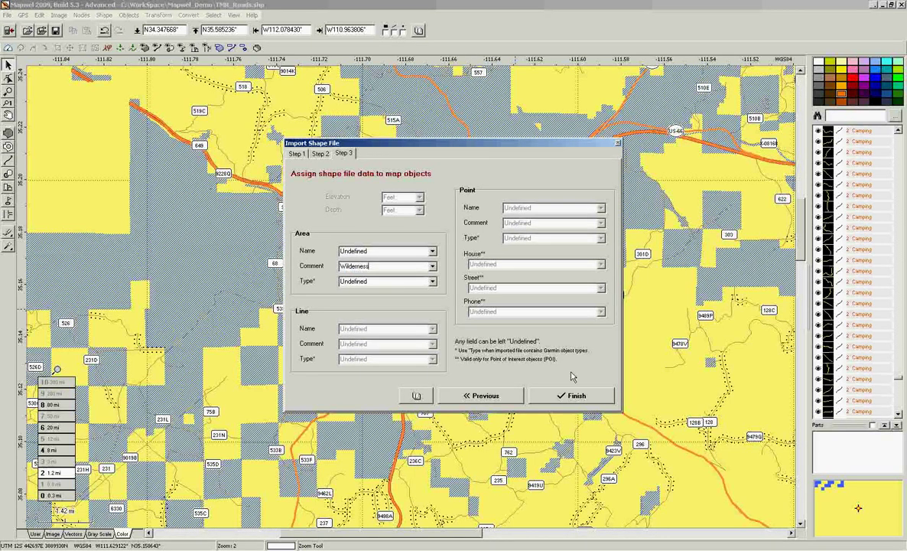
left_click(579, 397)
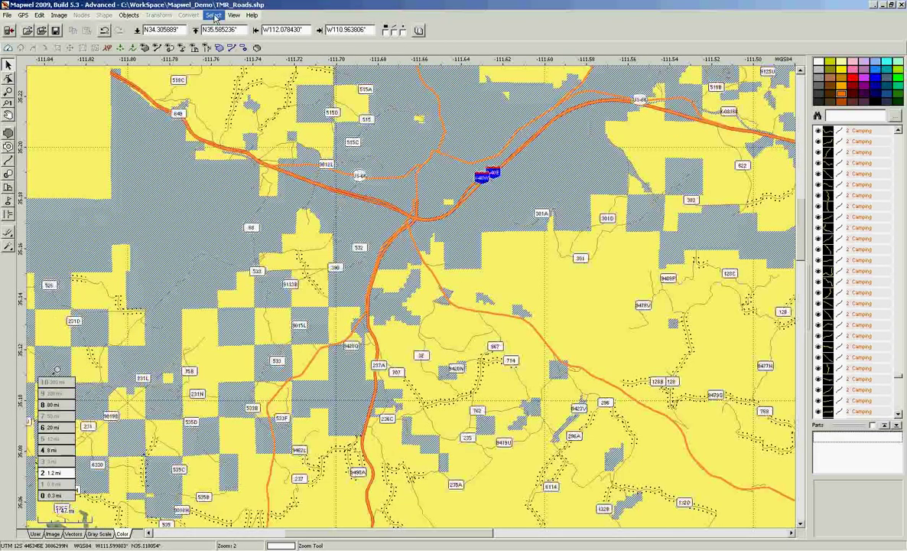
left_click(215, 16)
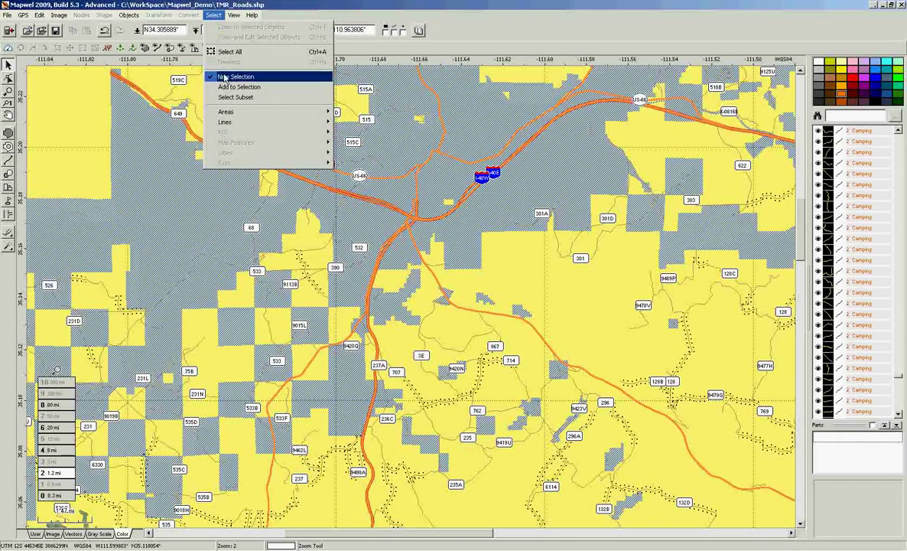
mouse_move(243, 113)
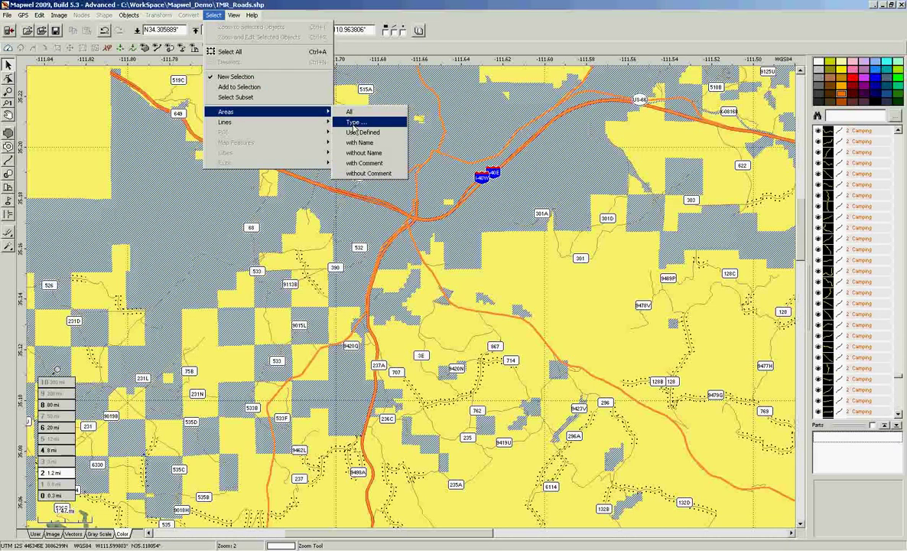
left_click(355, 134)
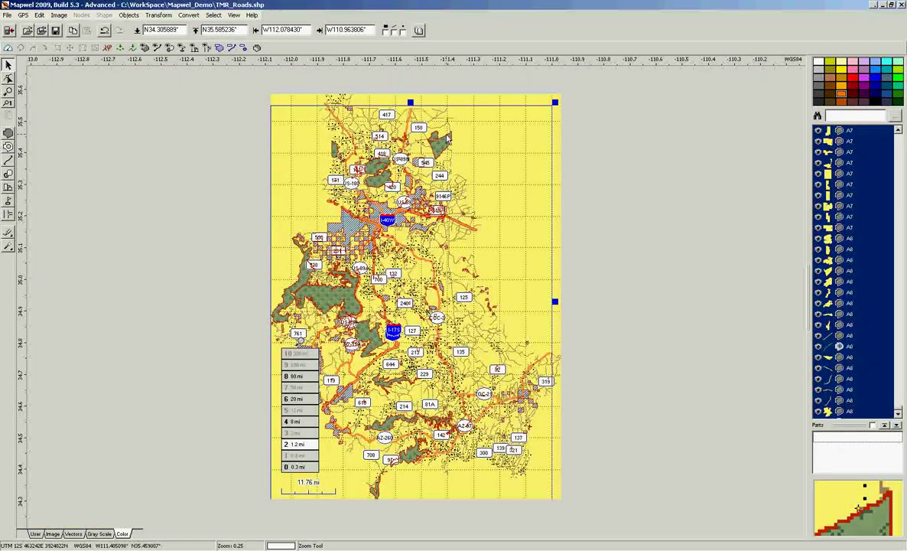
left_click(214, 16)
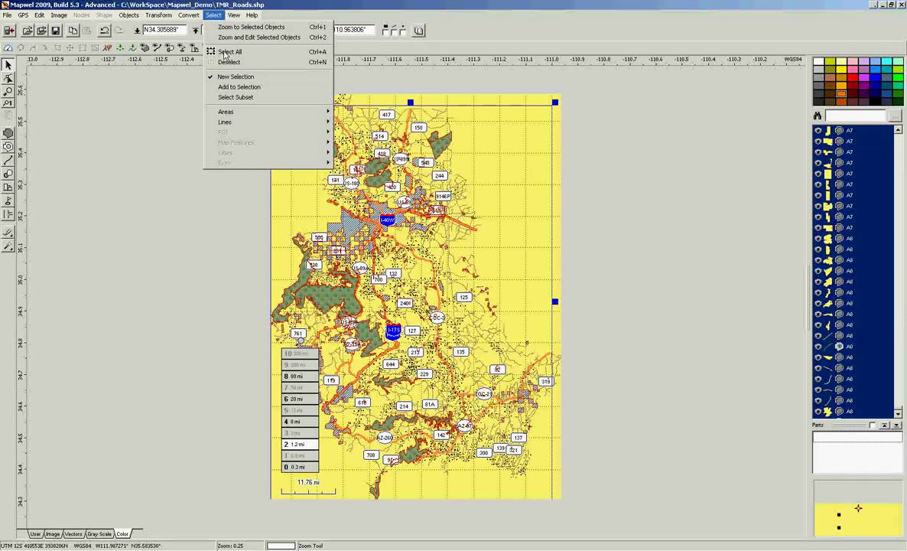
left_click(212, 64)
Select all User Def. Down-hill Track areas and set their zoom level to 6 and comment to Non-FS land
left_click(215, 16)
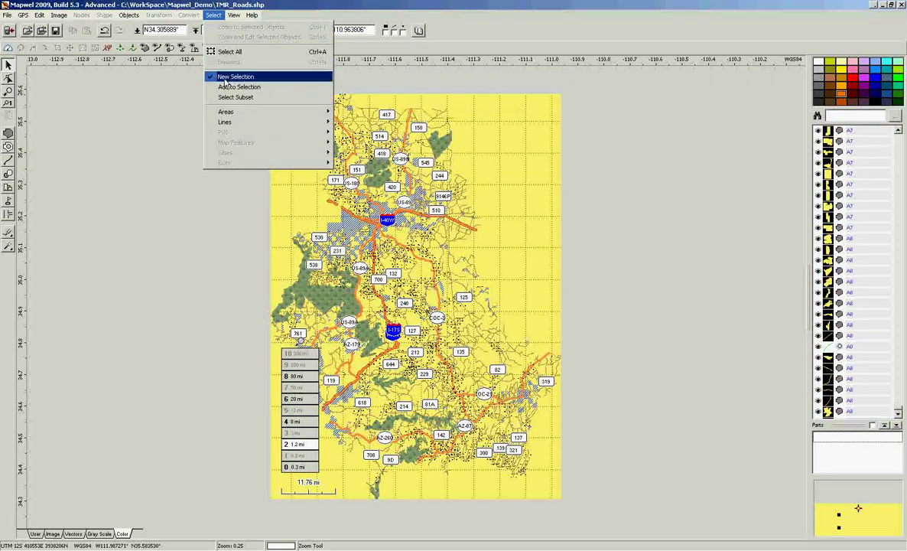
mouse_move(227, 114)
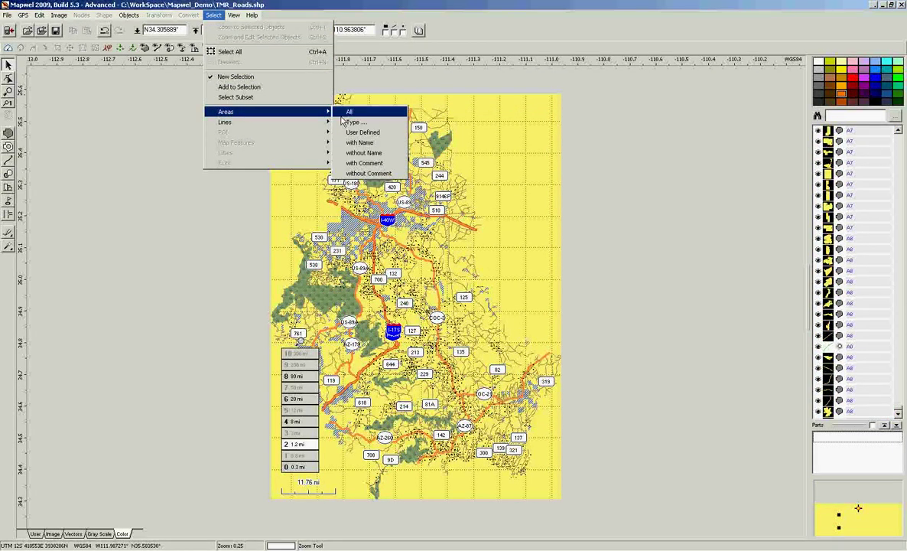
left_click(360, 133)
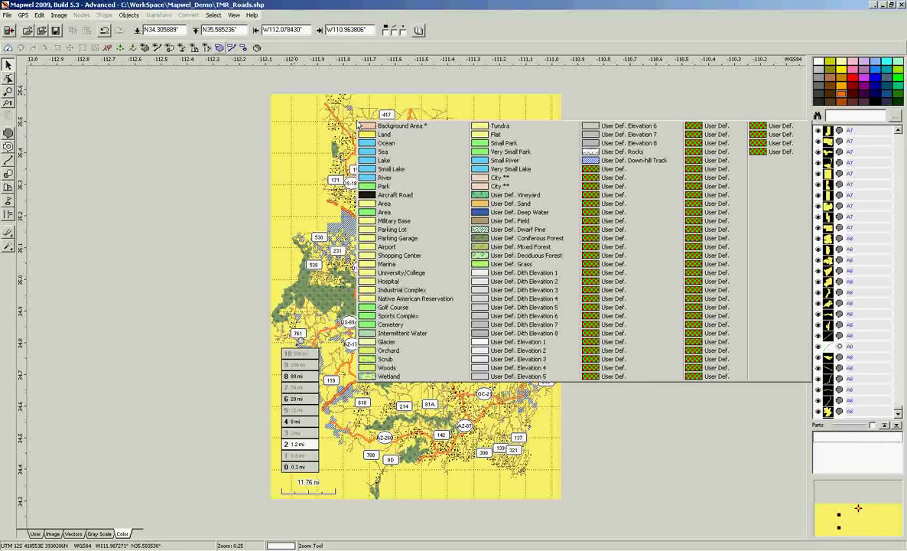
left_click(588, 166)
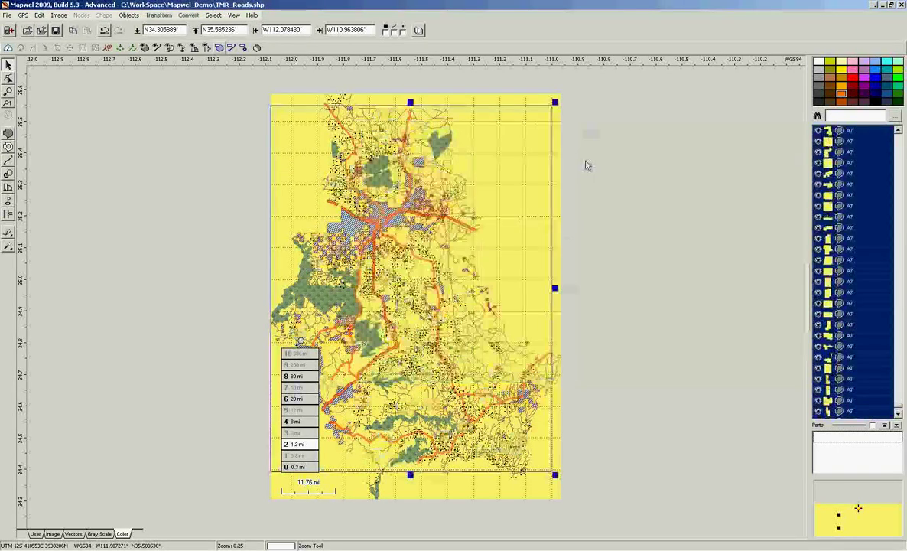
right_click(820, 143)
left_click(732, 153)
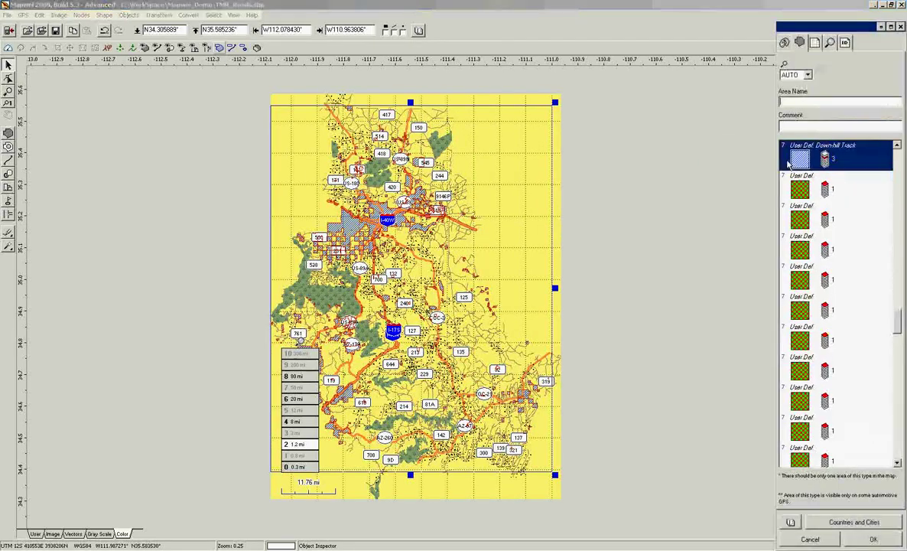
left_click(806, 74)
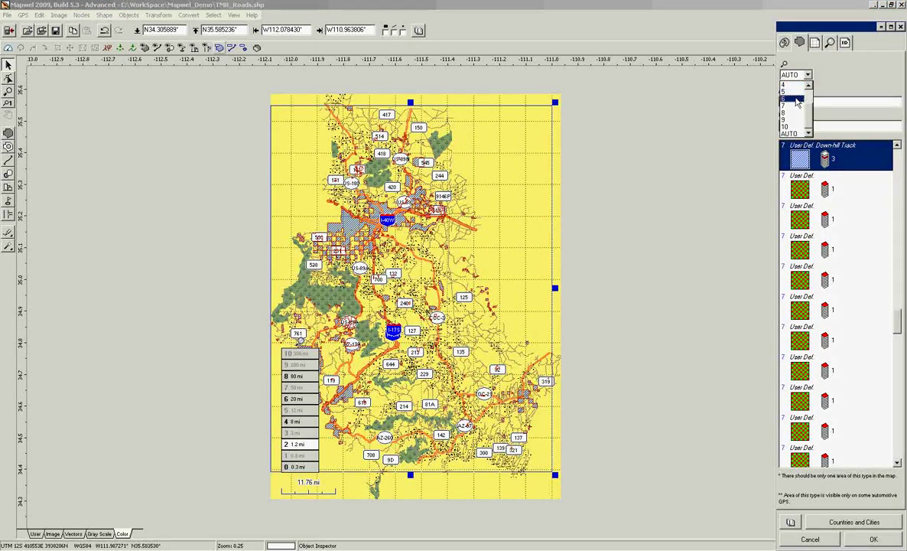
left_click(797, 100)
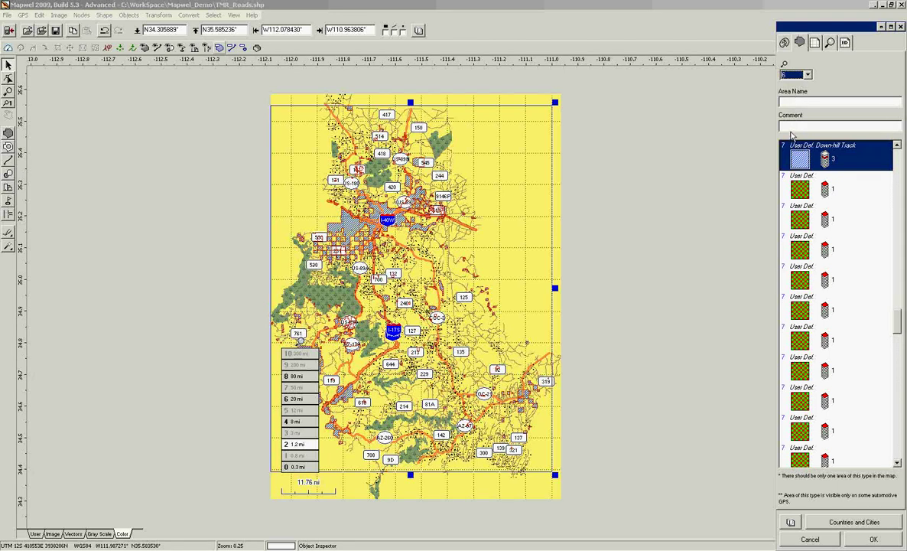
left_click(790, 127)
left_click(874, 539)
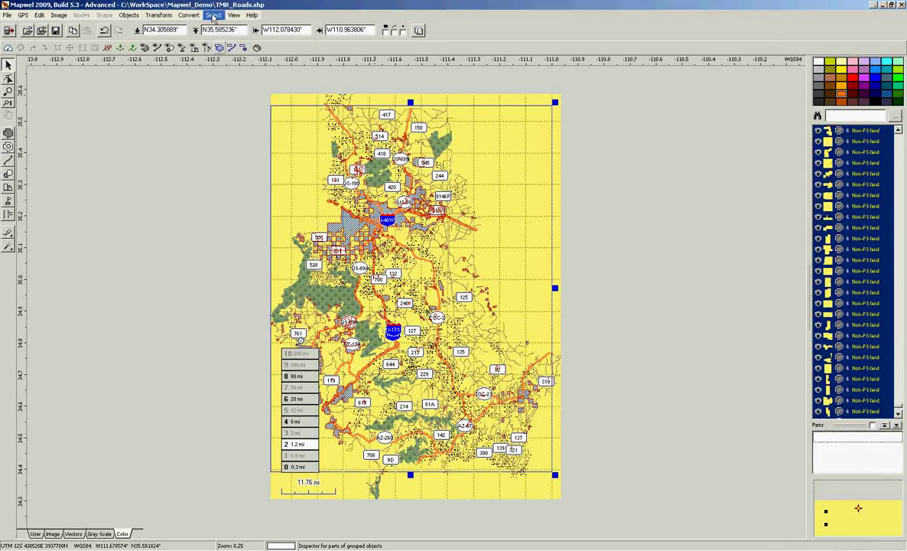
Select all User Def. Coniferous Forest areas and set their zoom level to 6 and comment to Wilderness
left_click(213, 15)
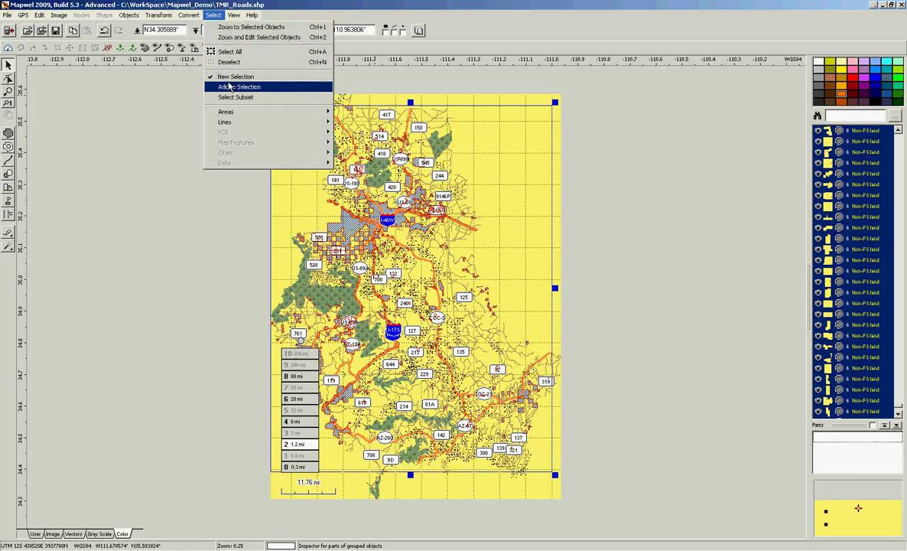
mouse_move(228, 117)
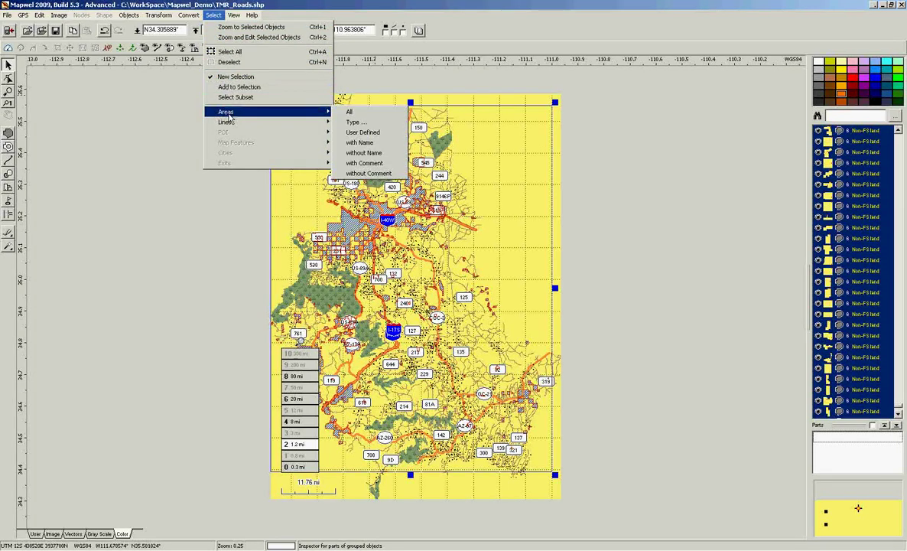
left_click(353, 121)
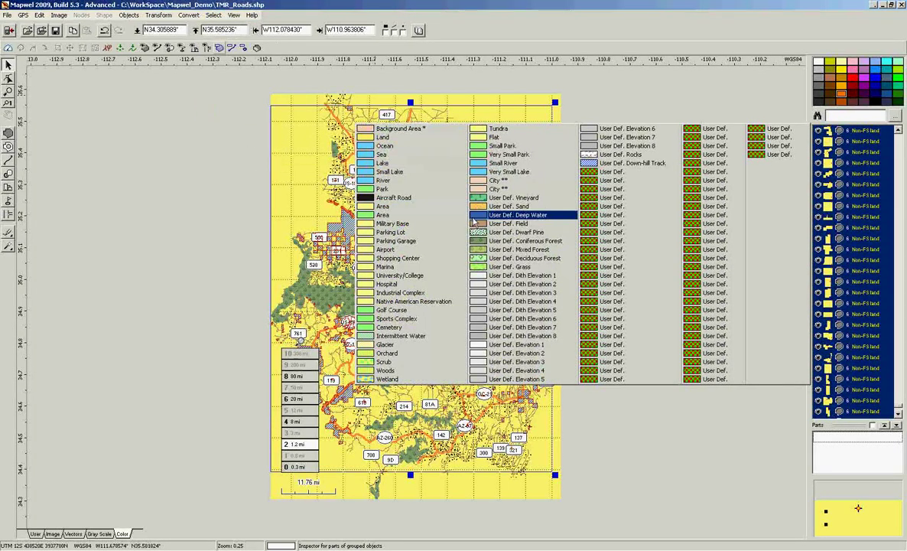
left_click(480, 242)
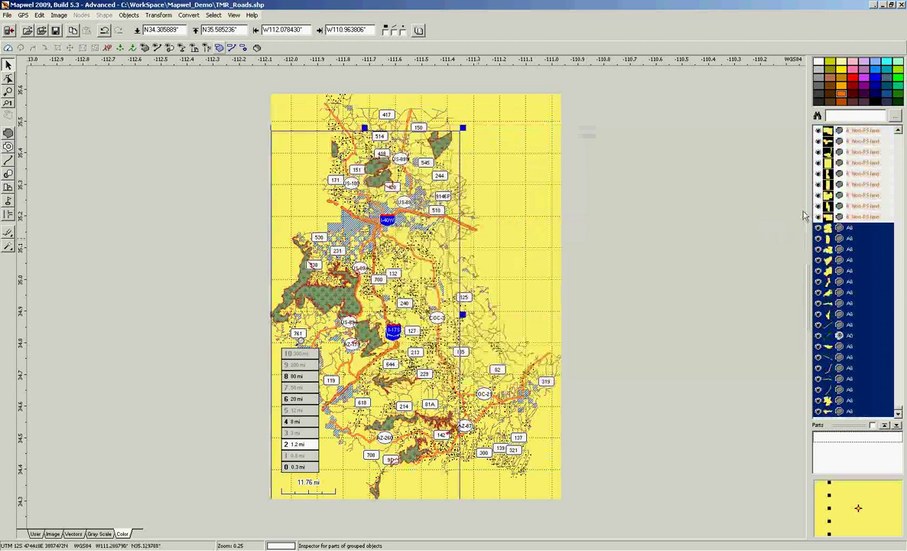
right_click(832, 252)
left_click(745, 254)
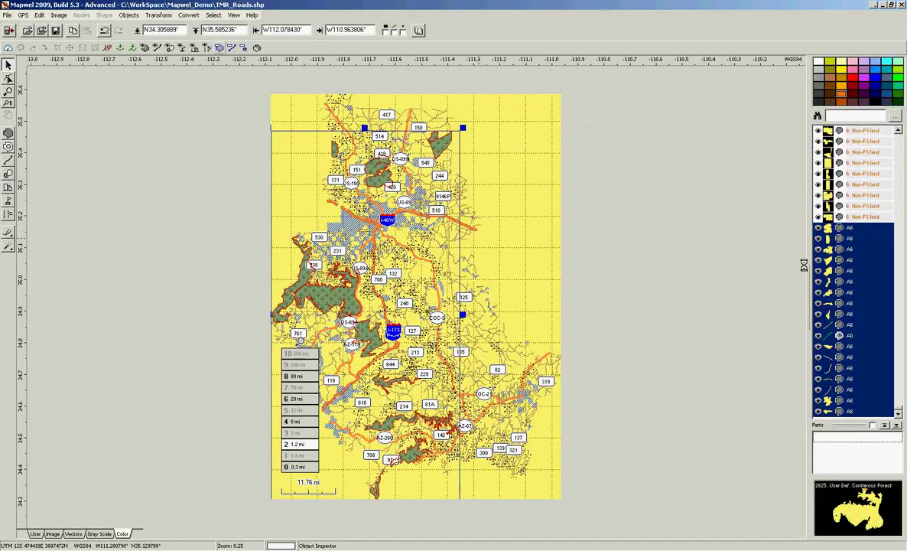
left_click(808, 75)
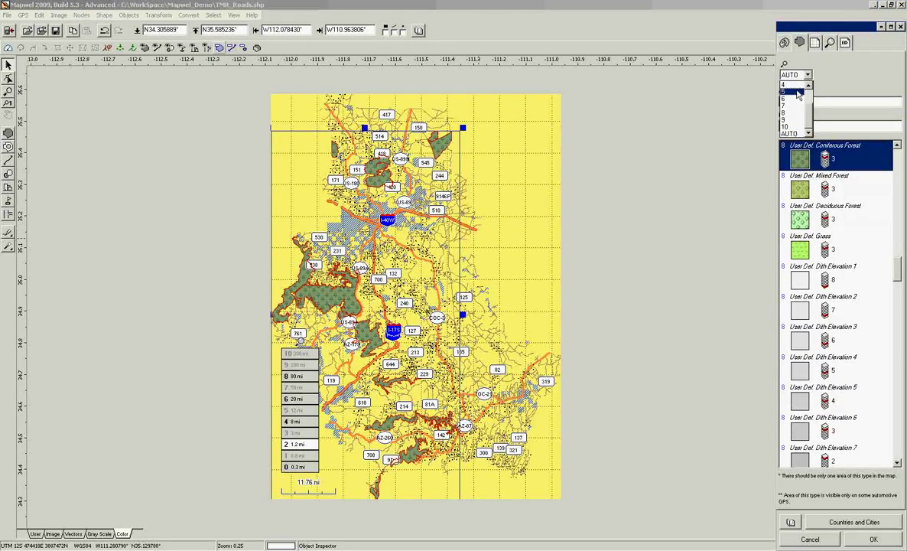
left_click(796, 113)
left_click(797, 126)
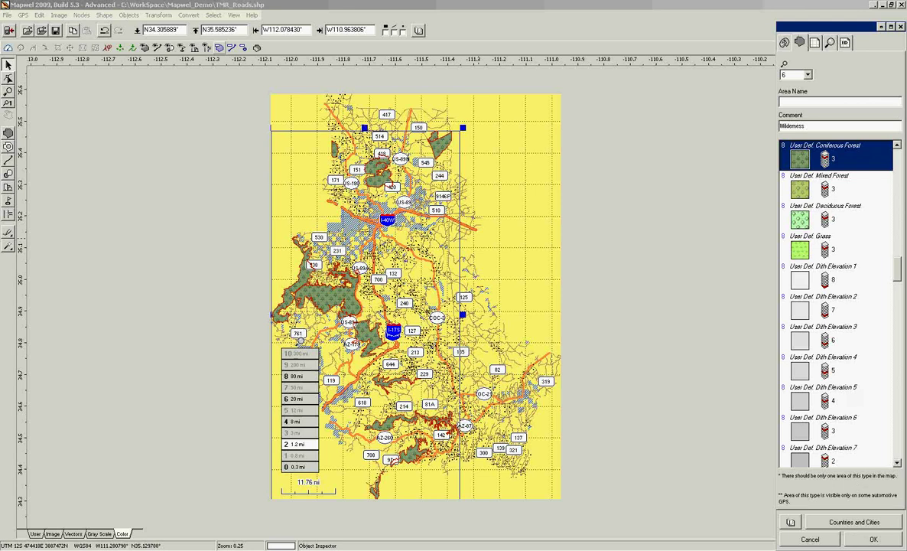
left_click(860, 540)
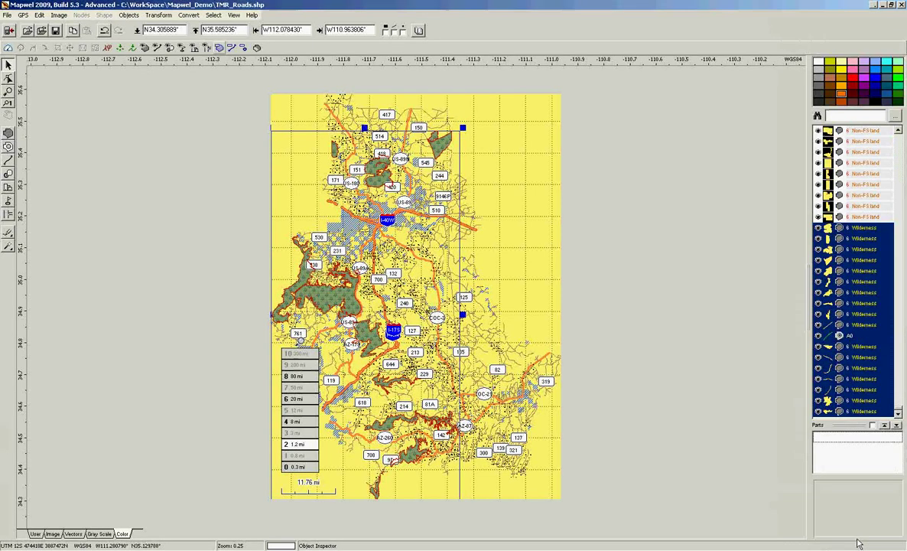
Magnify the central part of the map to inspect the merged land and wilderness areas, with all objects deselected
left_click(213, 15)
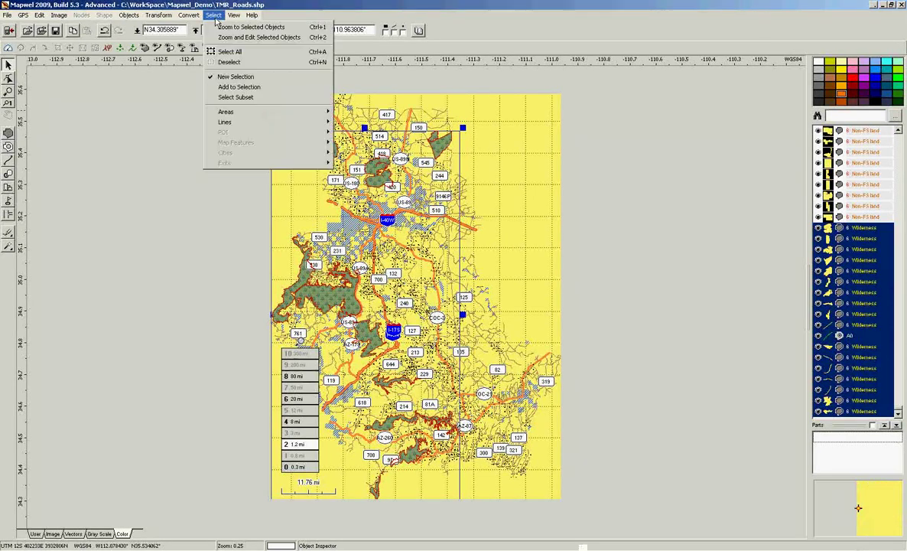
left_click(225, 66)
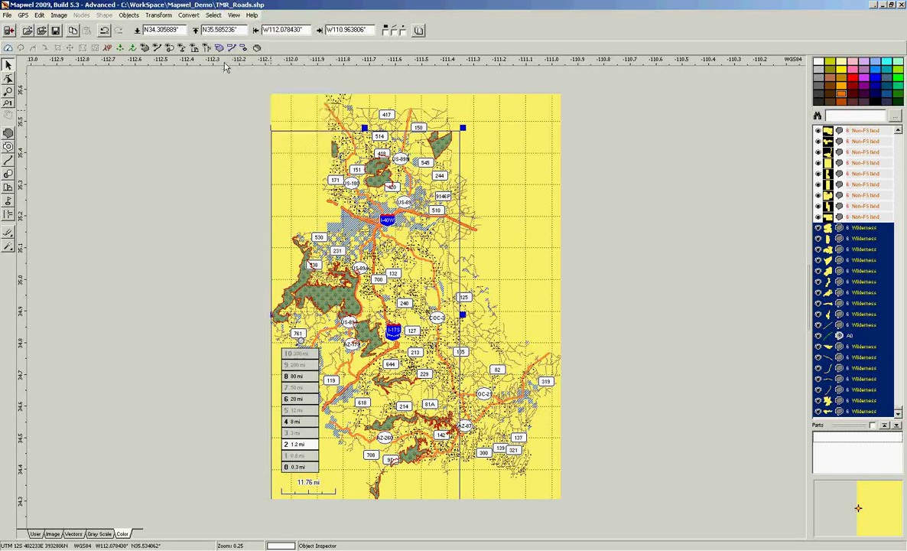
left_click(8, 91)
left_click(413, 260)
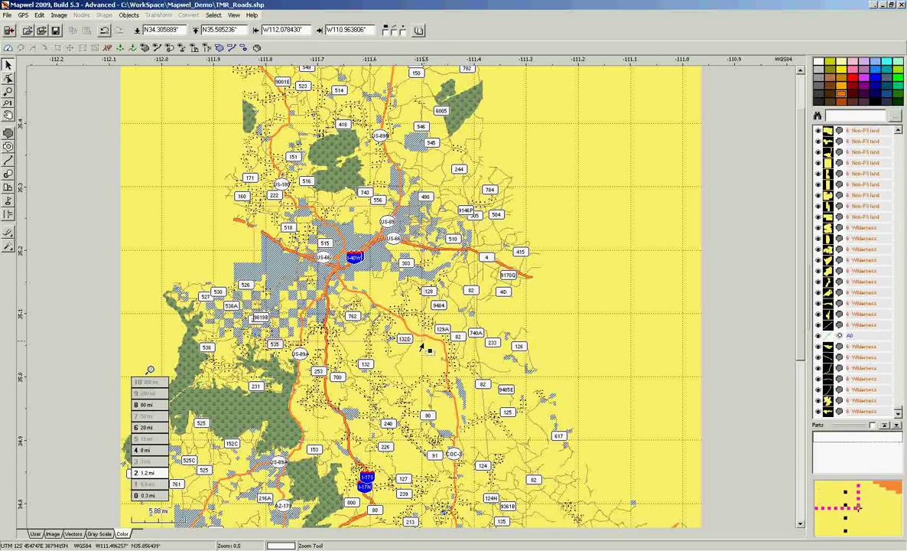
key("ctrl+a")
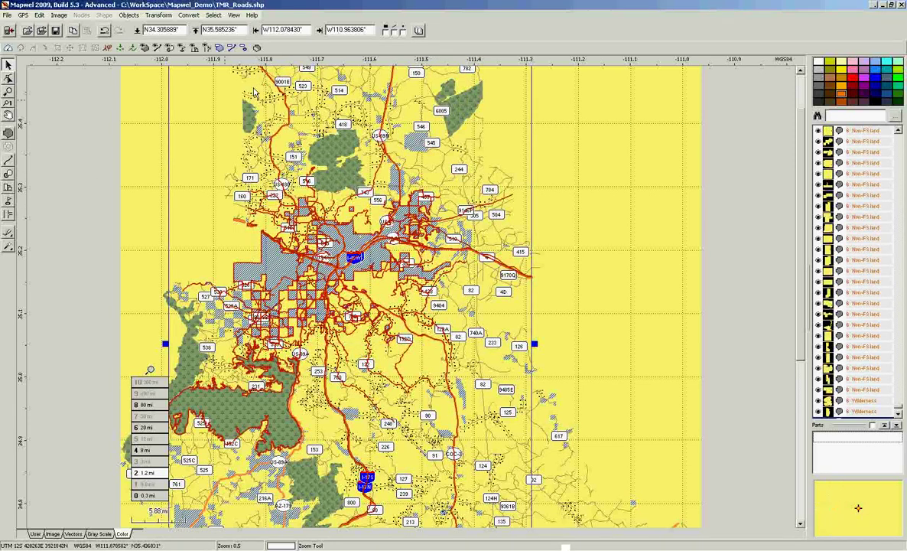
left_click(213, 15)
left_click(229, 62)
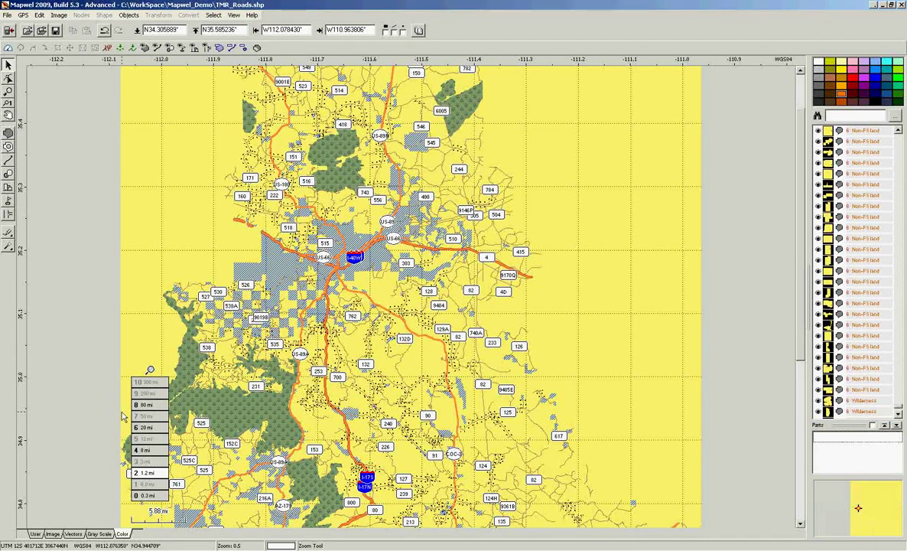
Preview the map at zoom levels 7, 6, 5, 4 and 2 to check which roads and areas are displayed
left_click(148, 417)
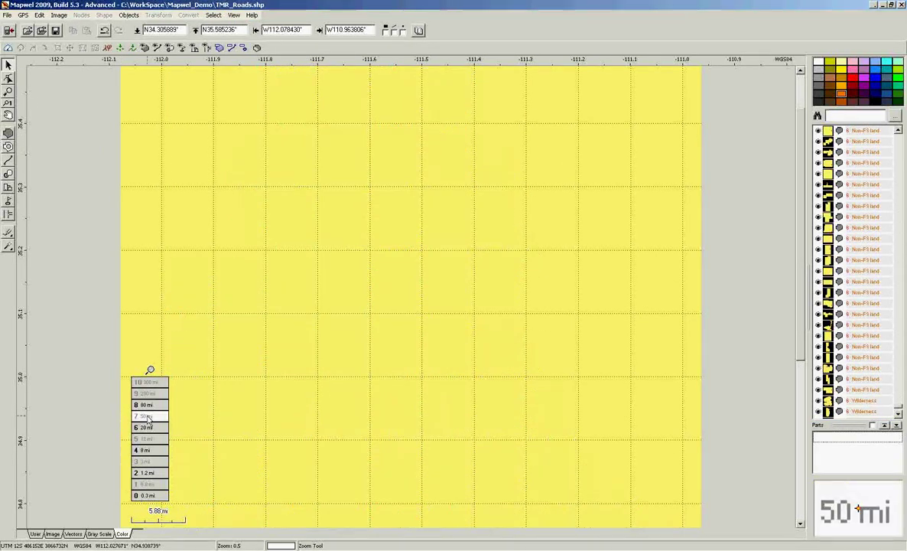
left_click(148, 428)
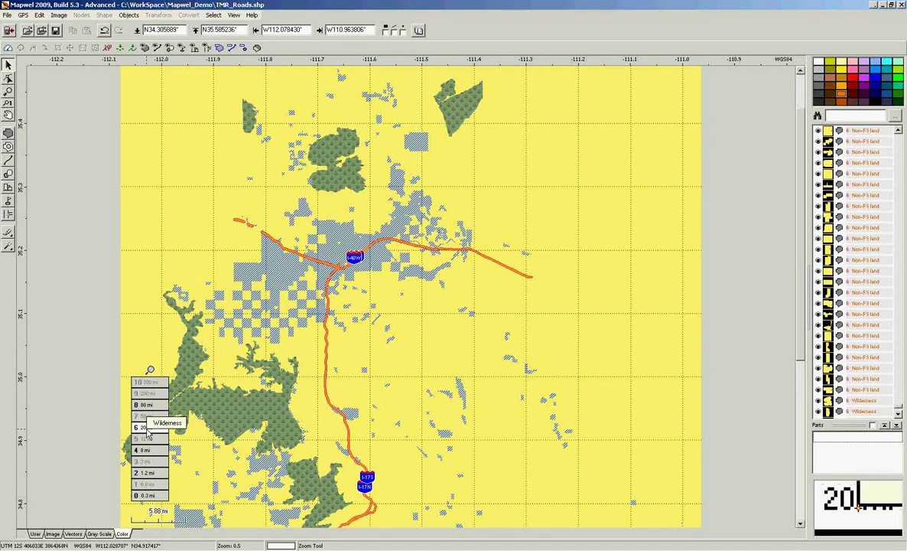
left_click(147, 439)
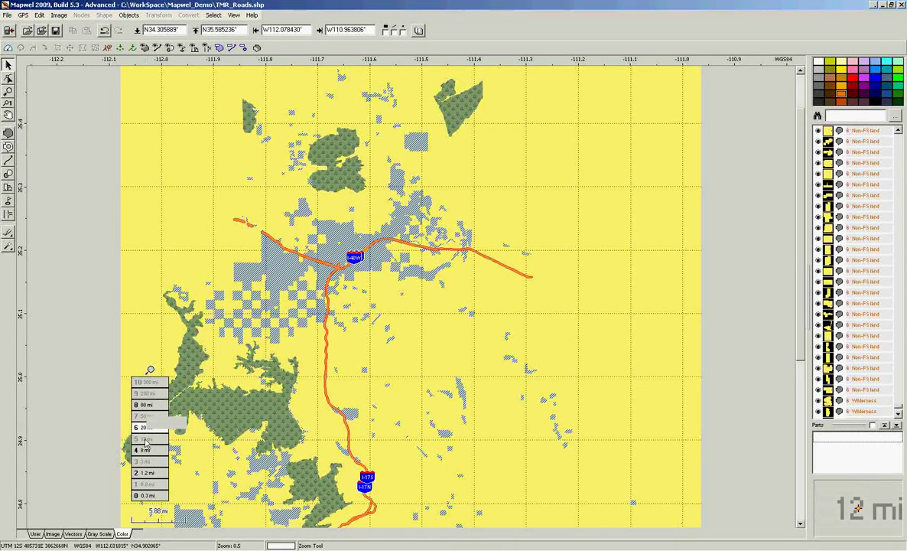
left_click(146, 449)
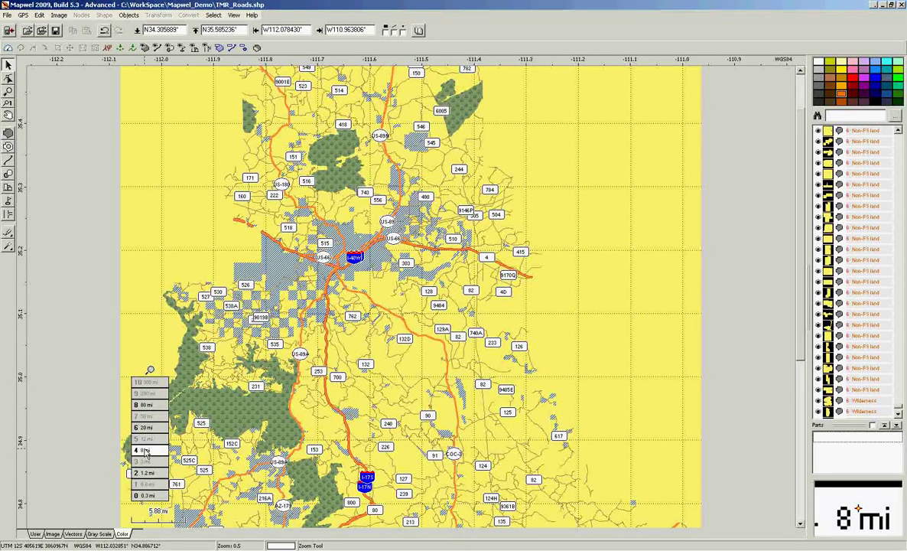
left_click(146, 473)
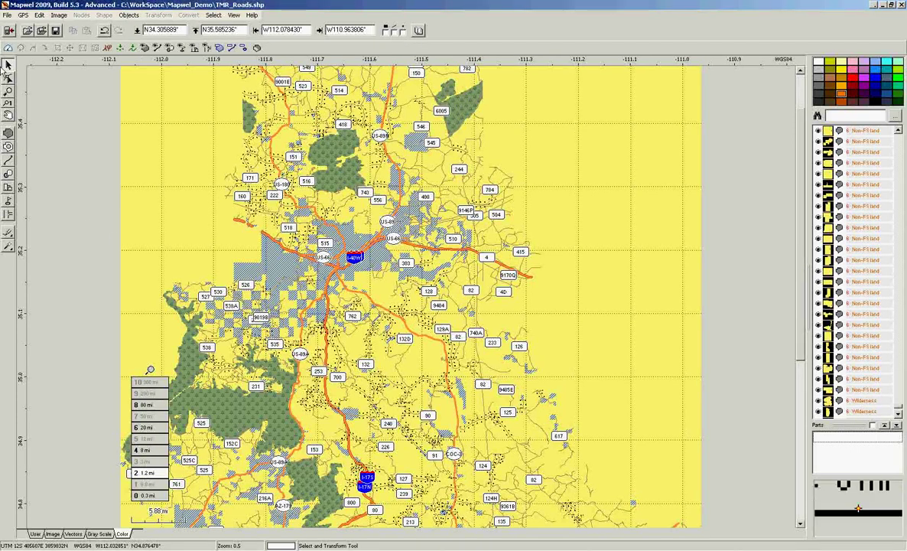
Export the map as a Garmin Map File (img) named Demo in the Mapwel_Demo folder
left_click(6, 15)
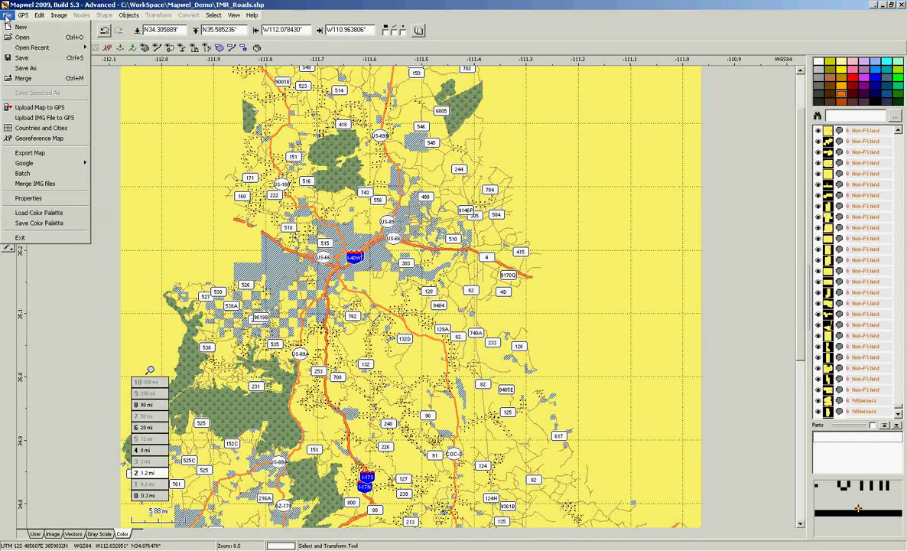
left_click(43, 153)
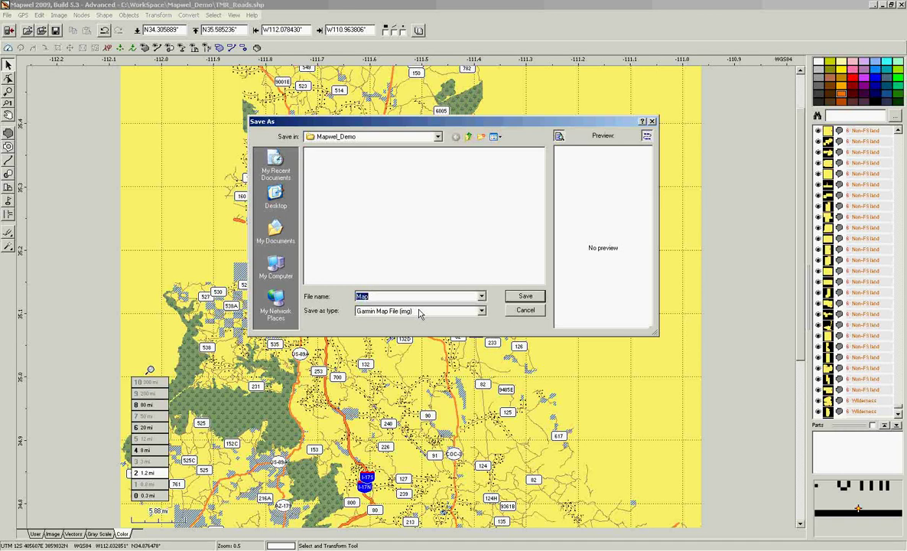
key("BackSpace")
type("Demo")
left_click(527, 296)
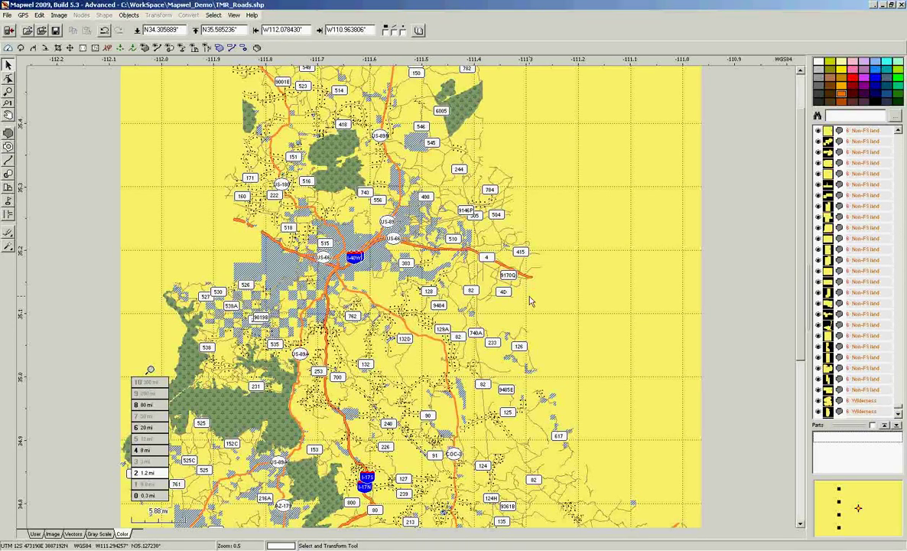
Upload Demo.img to the connected GPS without adding it to existing maps, and close the upload utility
left_click(7, 15)
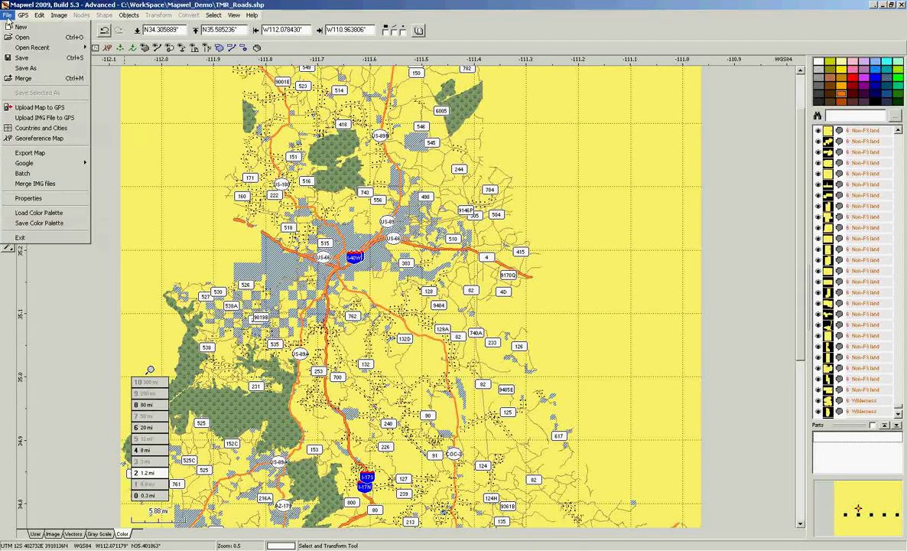
left_click(60, 118)
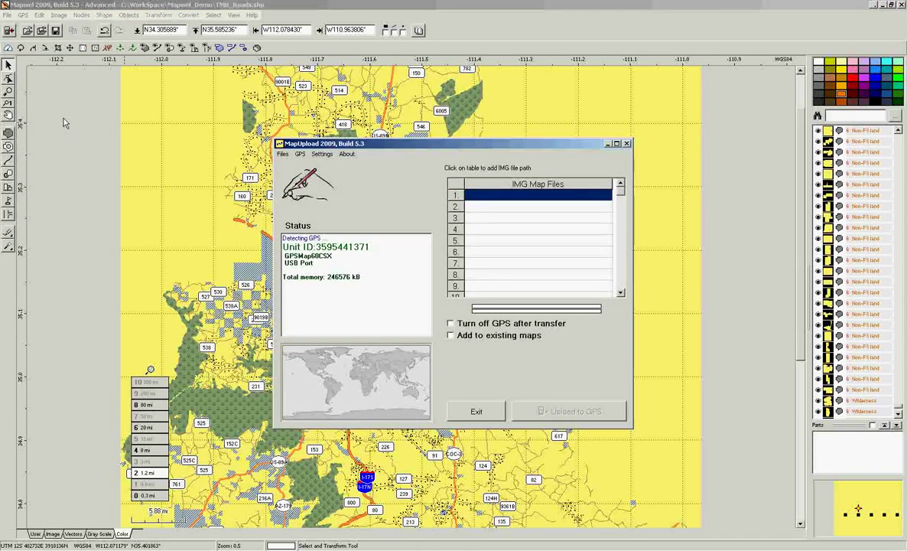
left_click(491, 196)
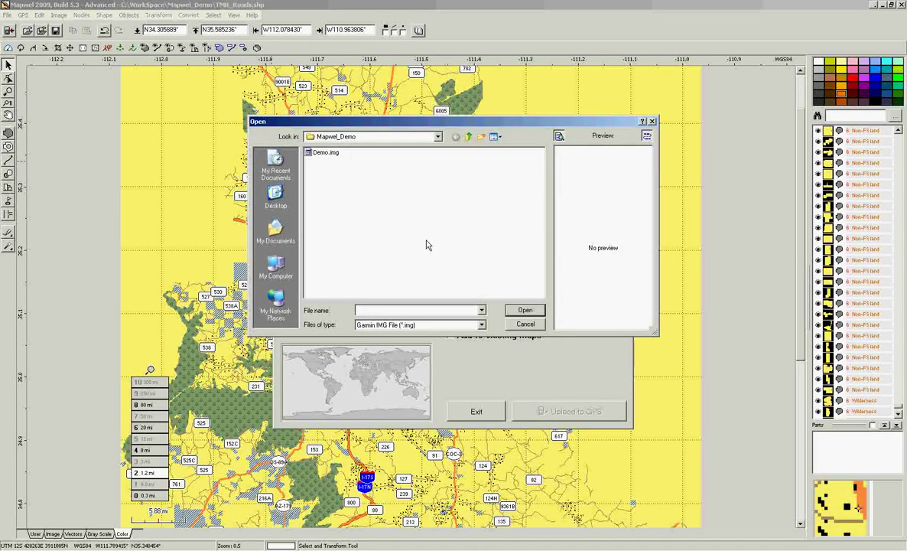
left_click(317, 152)
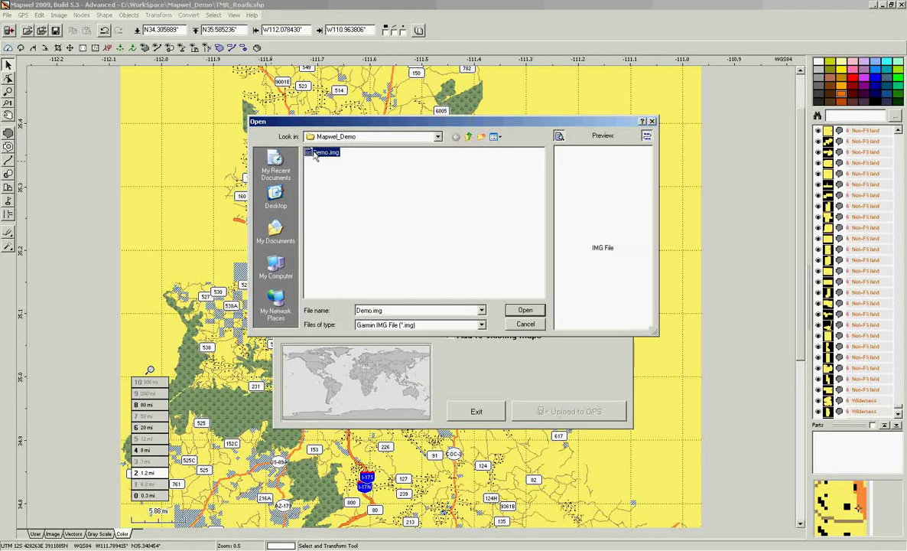
left_click(523, 309)
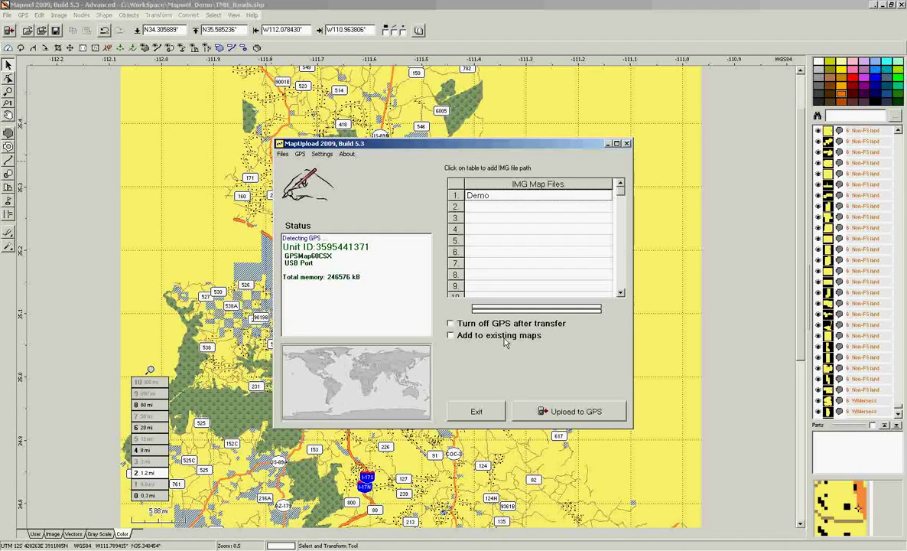
left_click(564, 416)
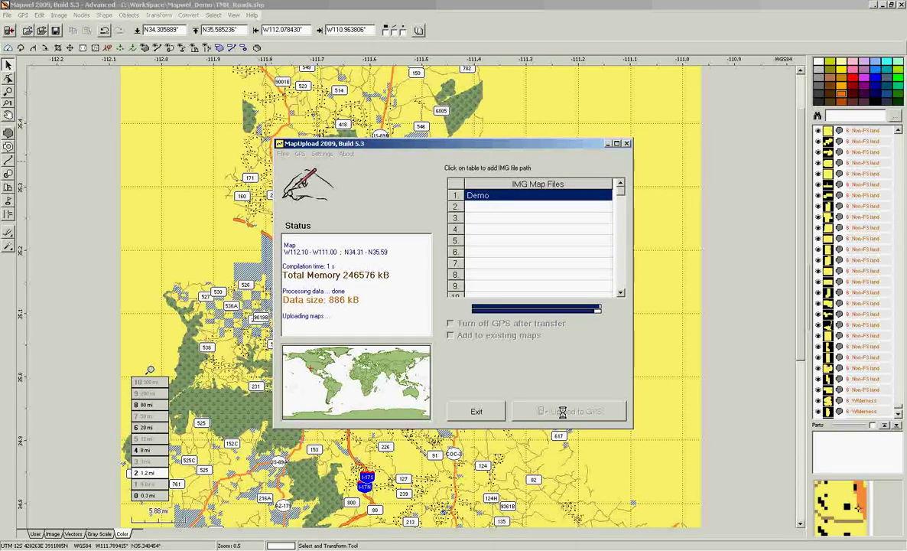
left_click(475, 413)
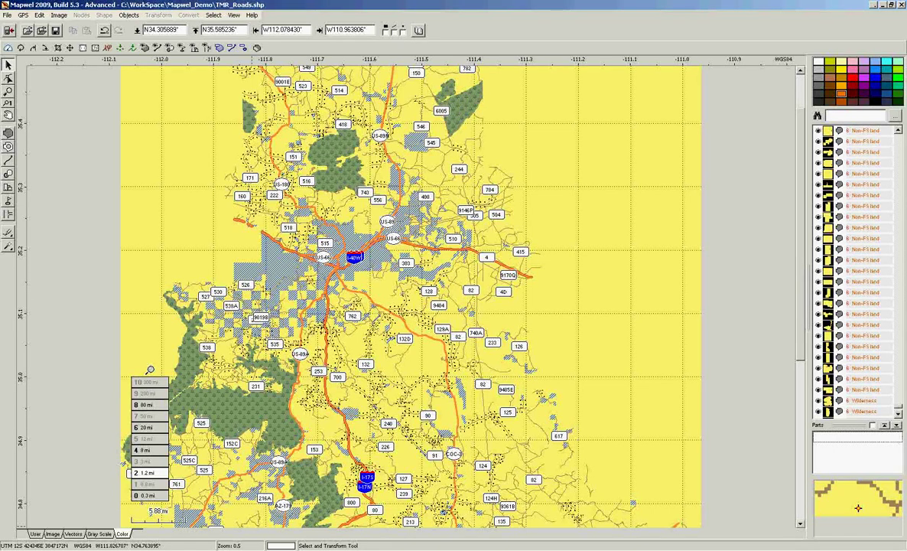
Switch to Windows Picture and Fax Viewer and review the GPS screenshots img1.bmp through img5.bmp
key("alt+Tab")
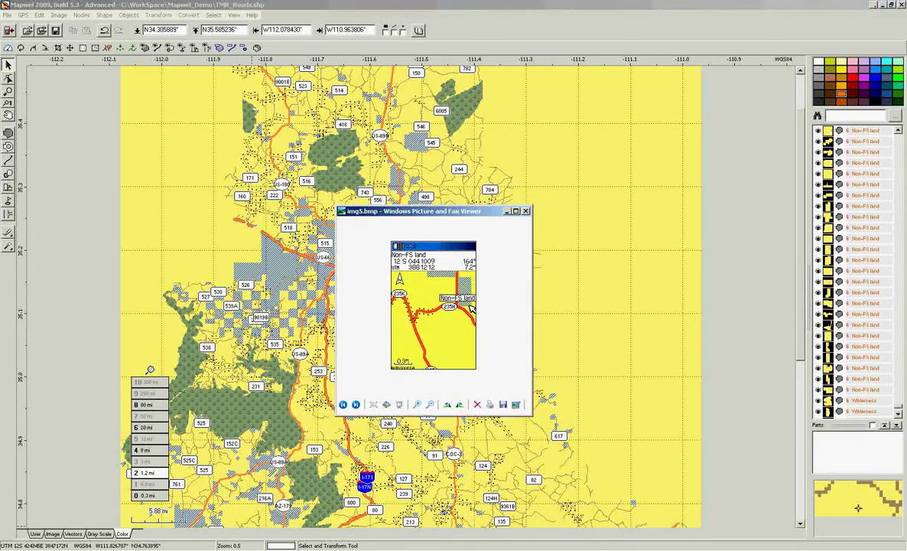
left_click(356, 404)
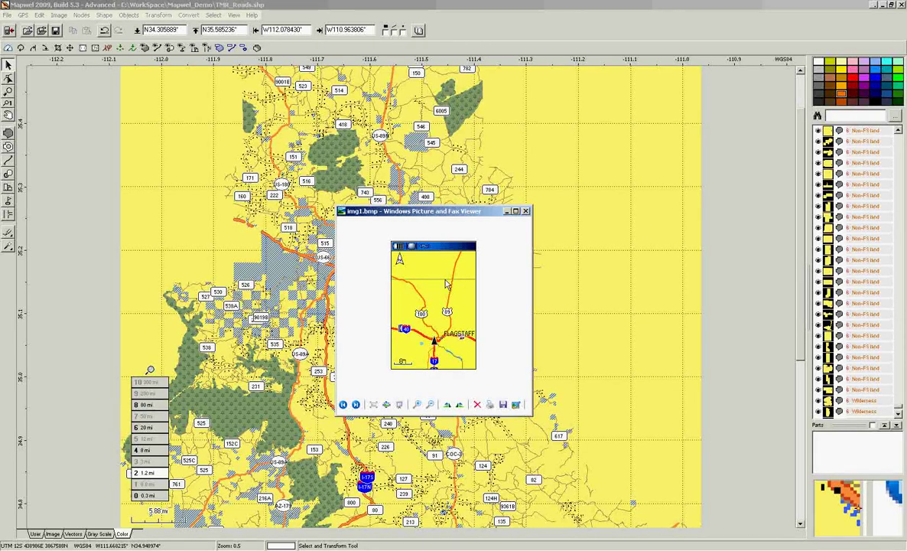
left_click(356, 404)
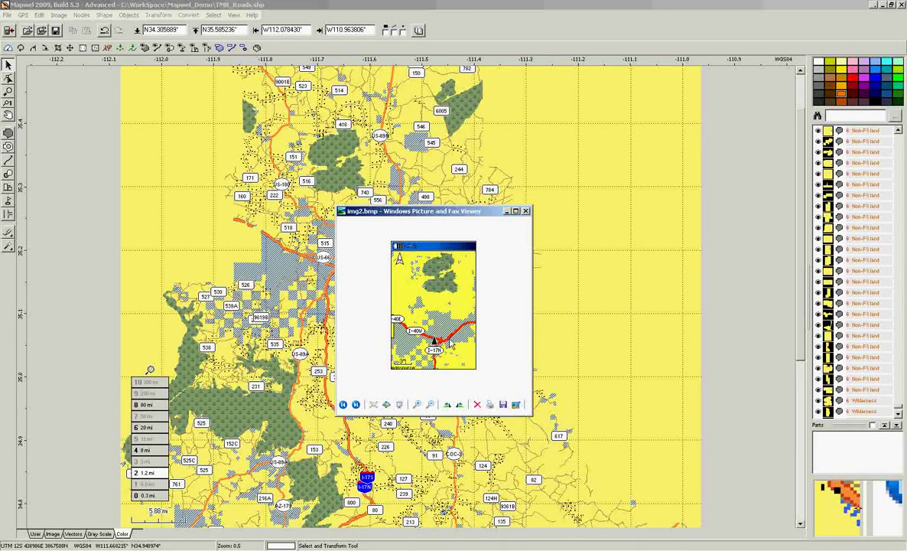
left_click(356, 405)
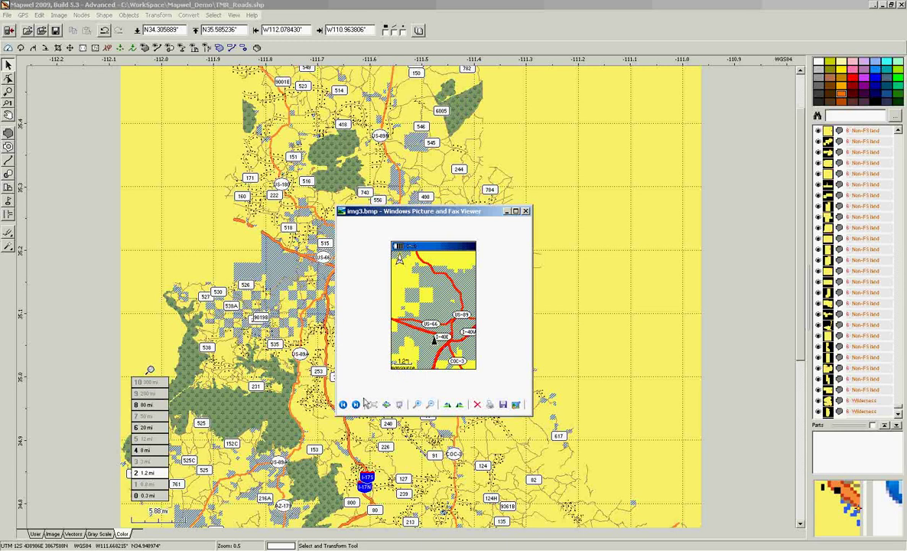
left_click(355, 405)
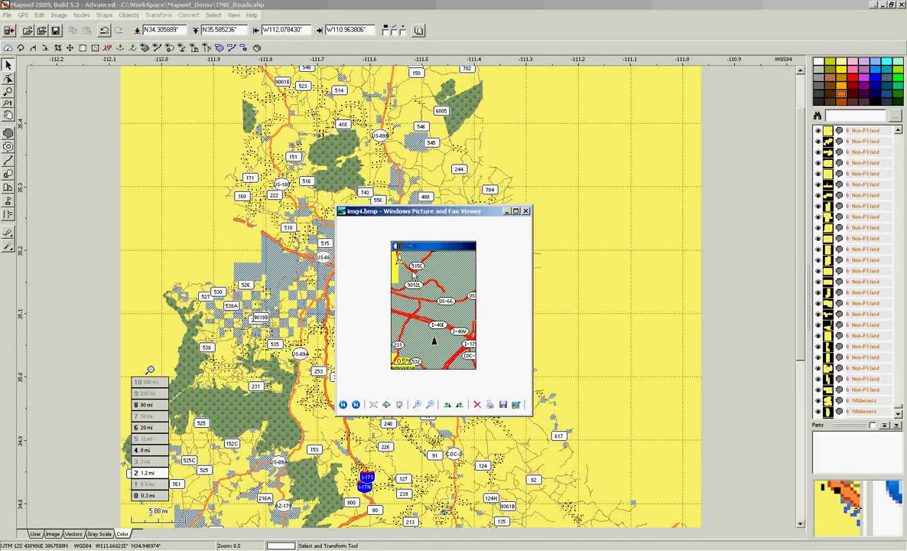
left_click(355, 405)
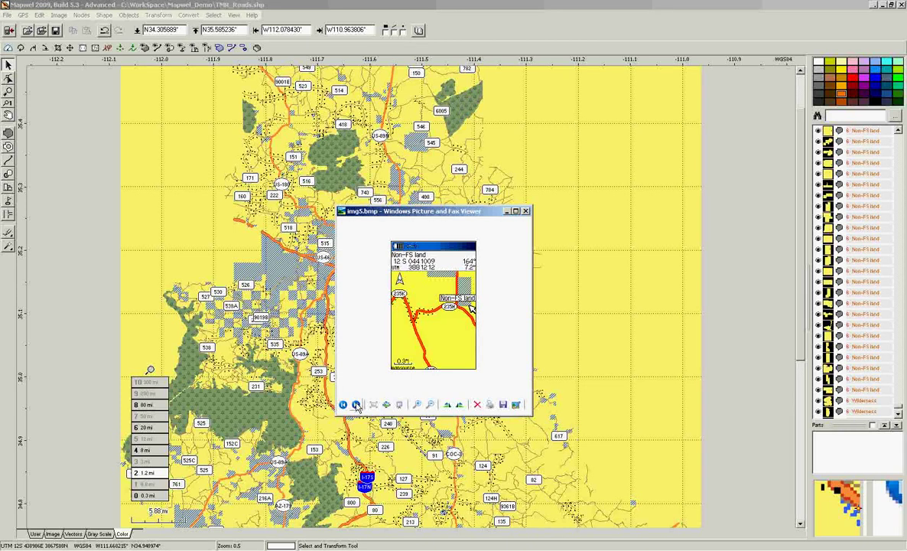